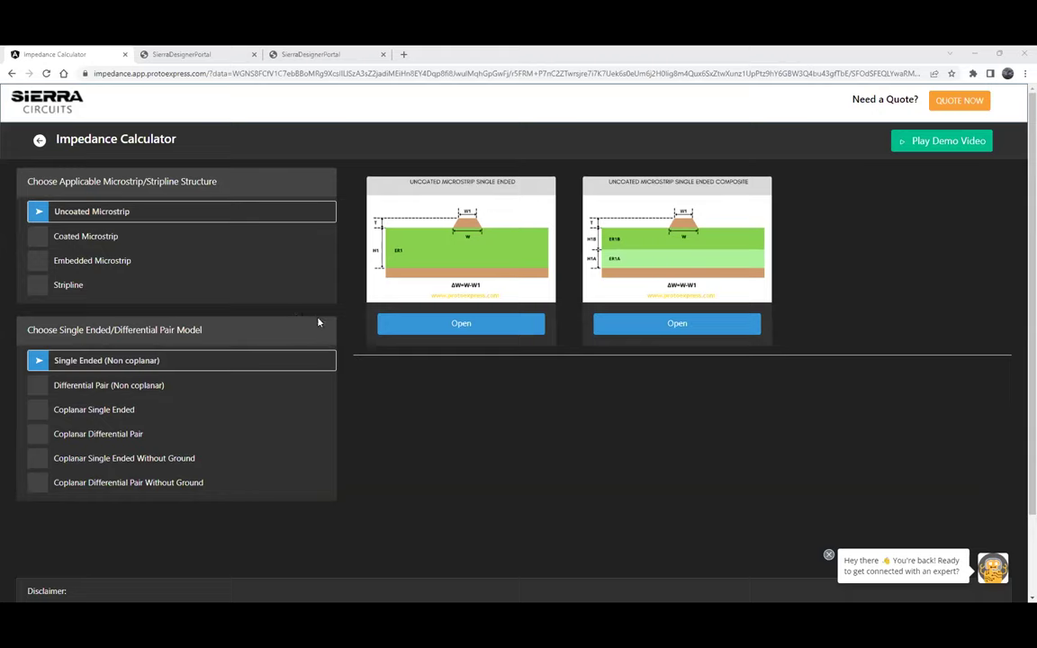
# Open the standard, non-composite Coated Microstrip calculator for the Differential Pair (Non coplanar) model.
pyautogui.click(114, 238)
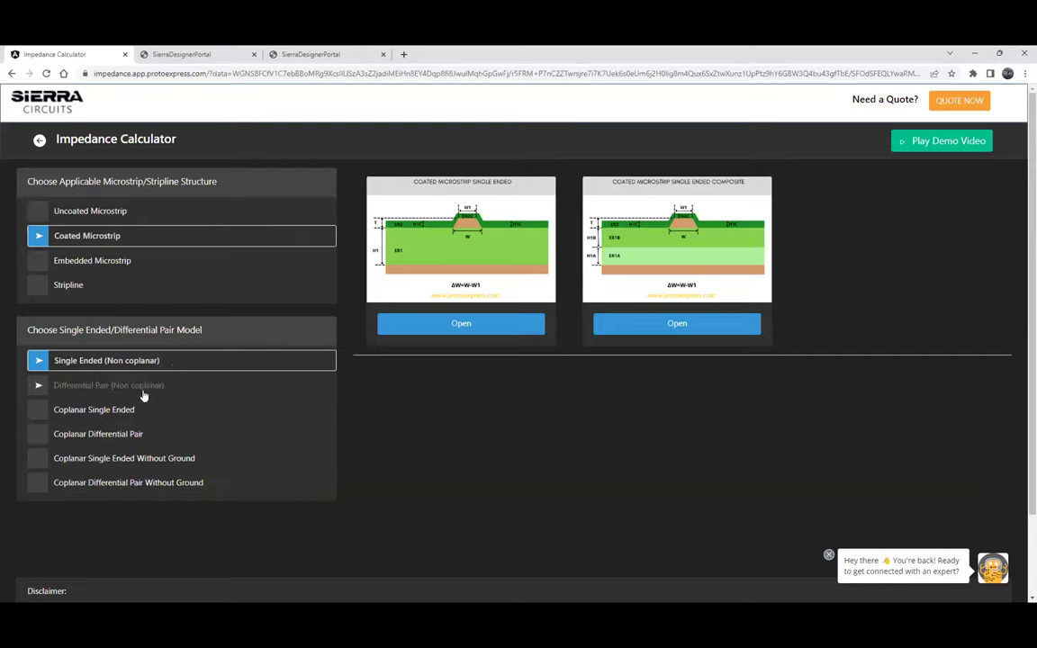
pyautogui.click(193, 460)
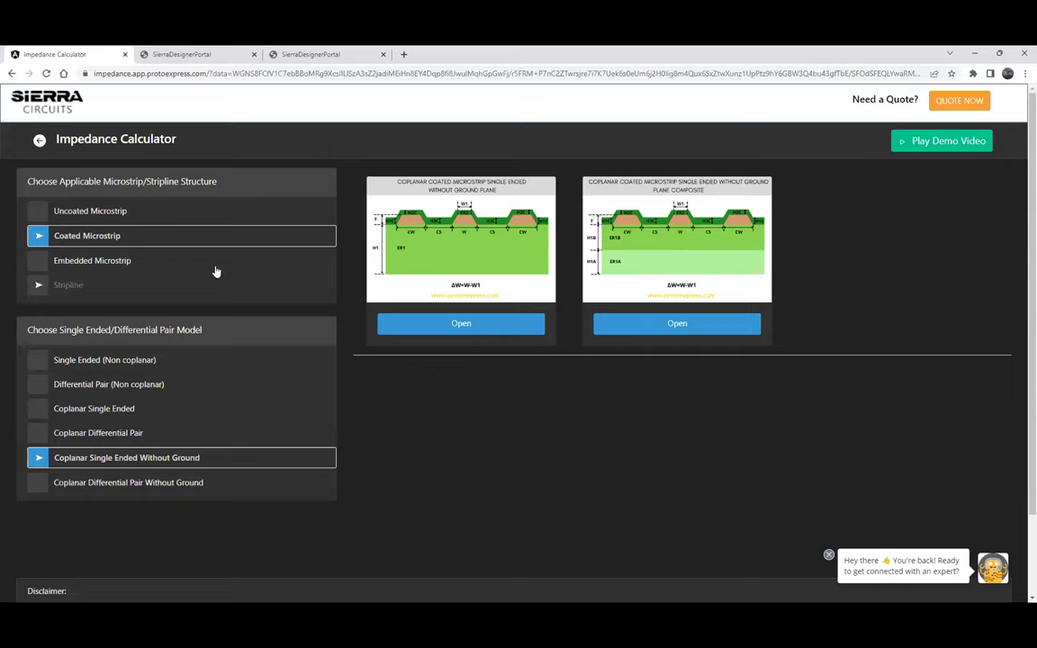
pyautogui.click(193, 384)
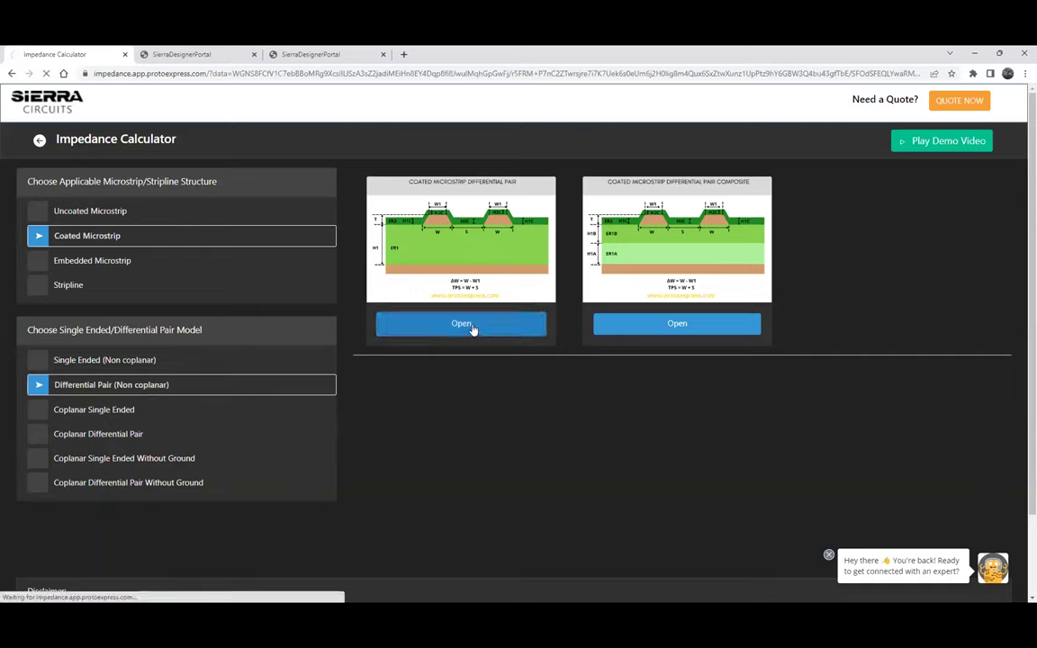
pyautogui.click(461, 324)
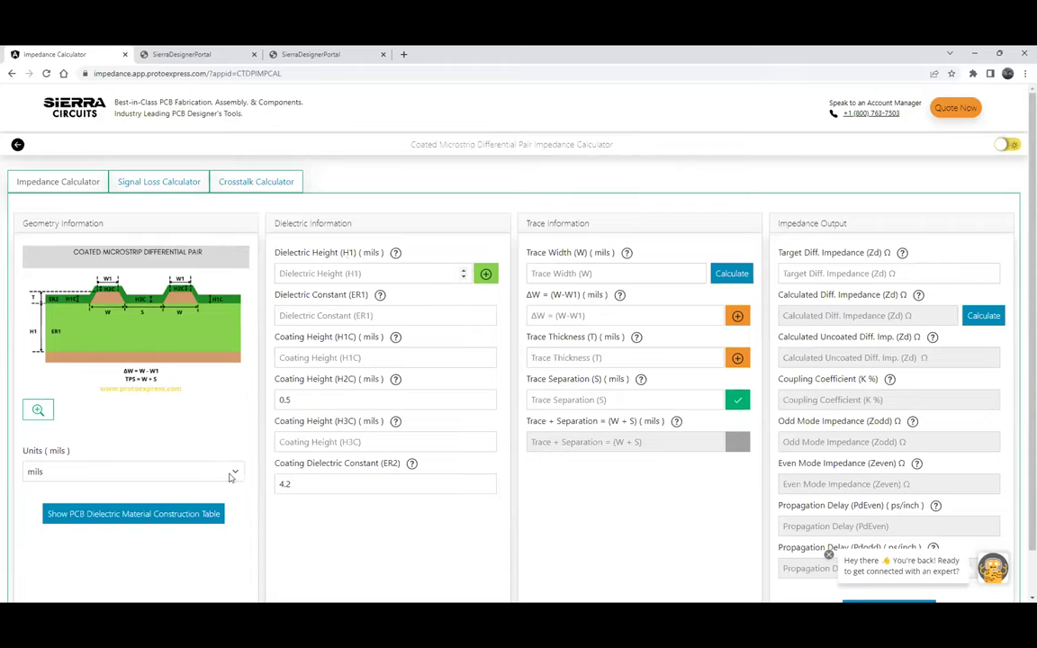
# With units in mils, set the dielectric height H1 to 4 mils and the dielectric constant ER1 to 3.84.
pyautogui.click(229, 478)
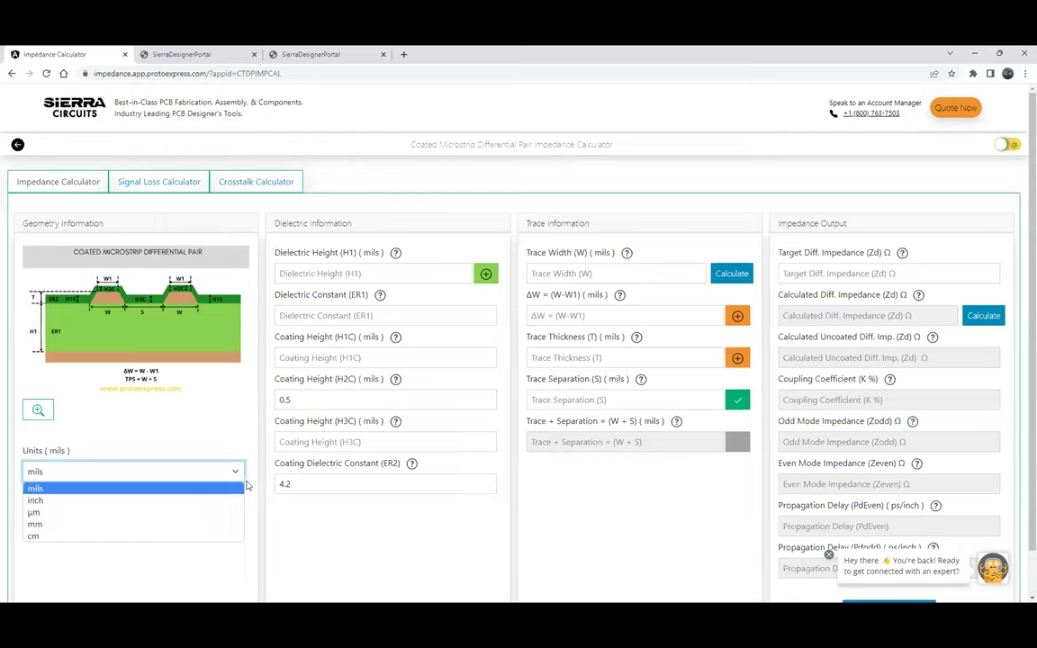
pyautogui.click(248, 485)
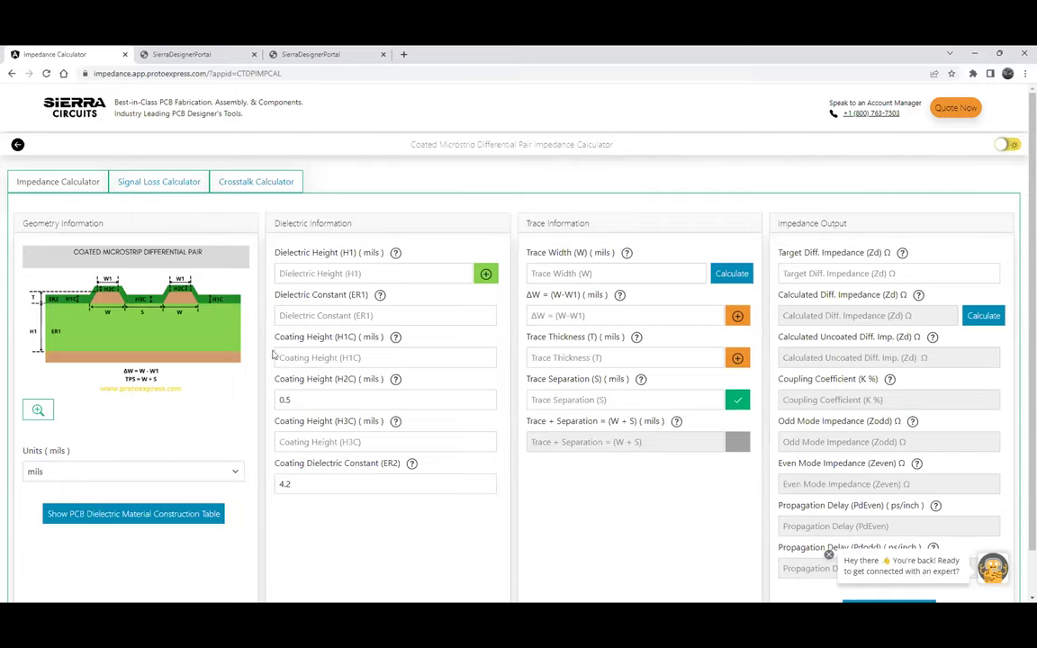
pyautogui.click(322, 271)
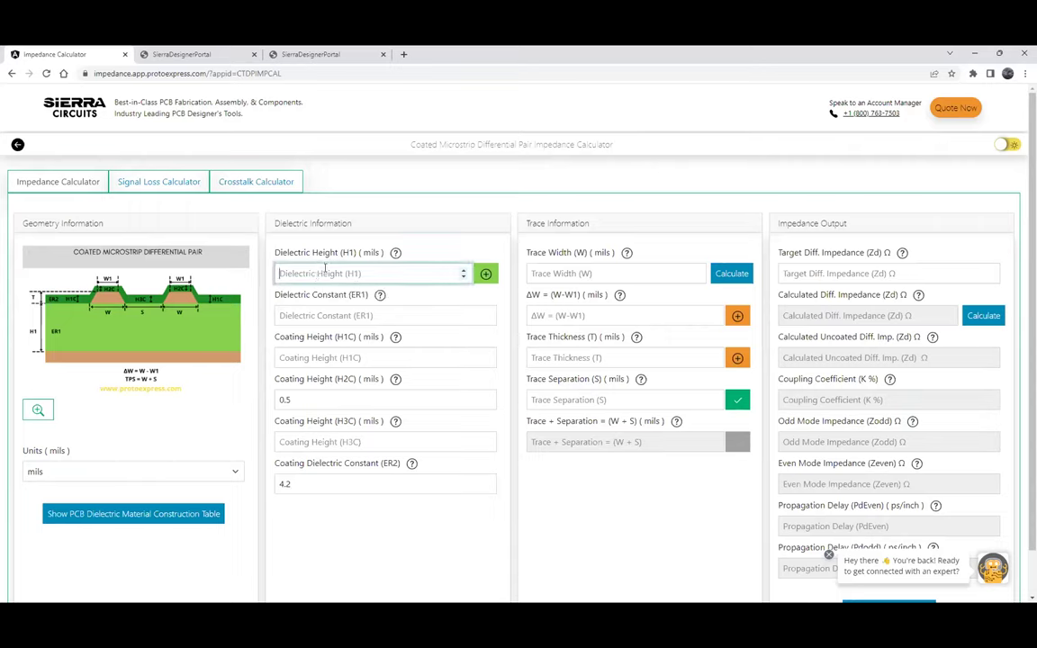
pyautogui.write('4')
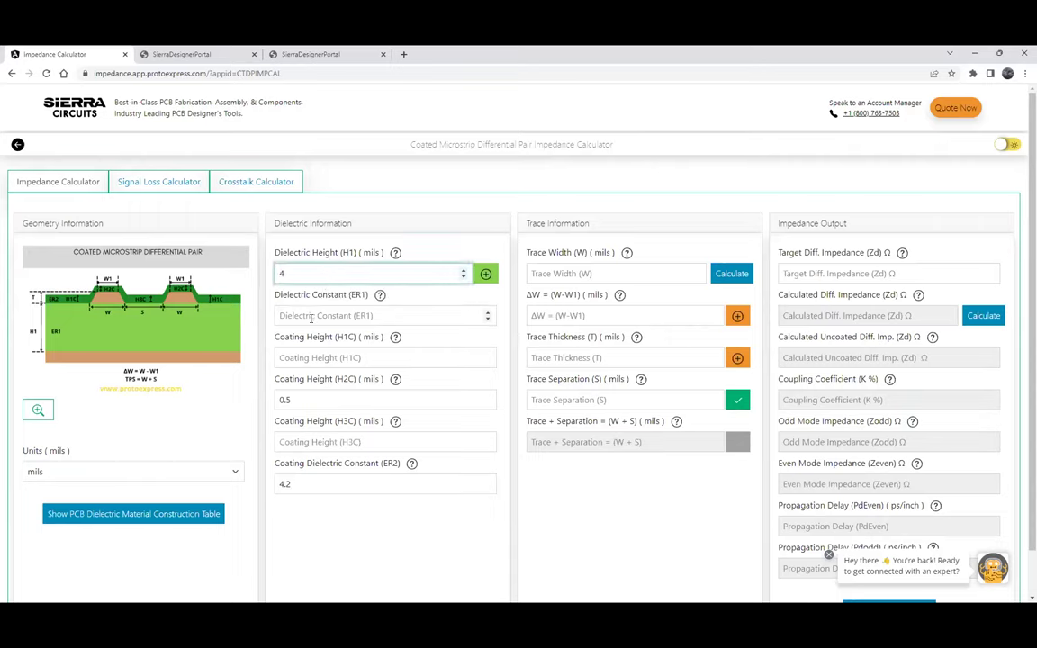
pyautogui.click(311, 318)
pyautogui.write('3.84')
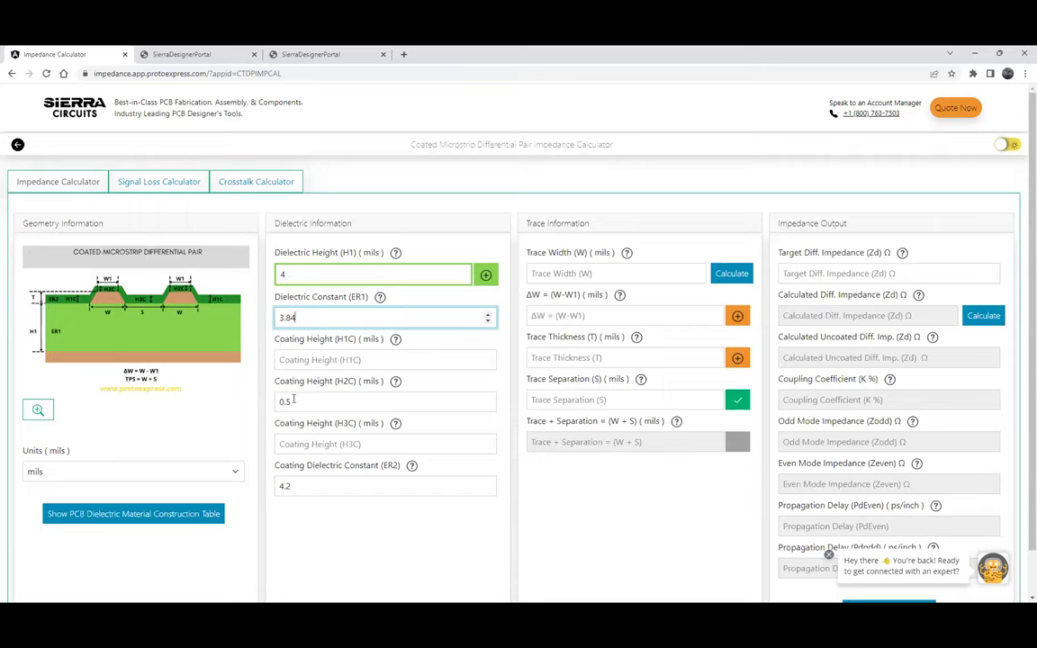
# Set the coating heights H1C and H3C to 1.45 mils, accepting the default H2C and ER2 values.
pyautogui.click(296, 360)
pyautogui.write('1')
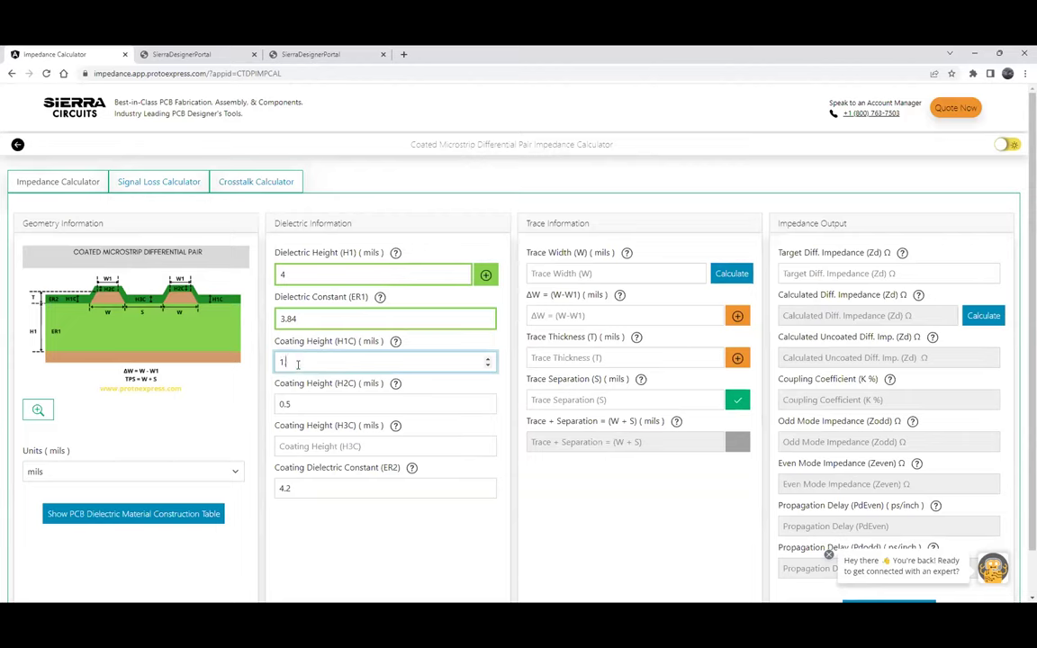
pyautogui.write('.45')
pyautogui.click(294, 446)
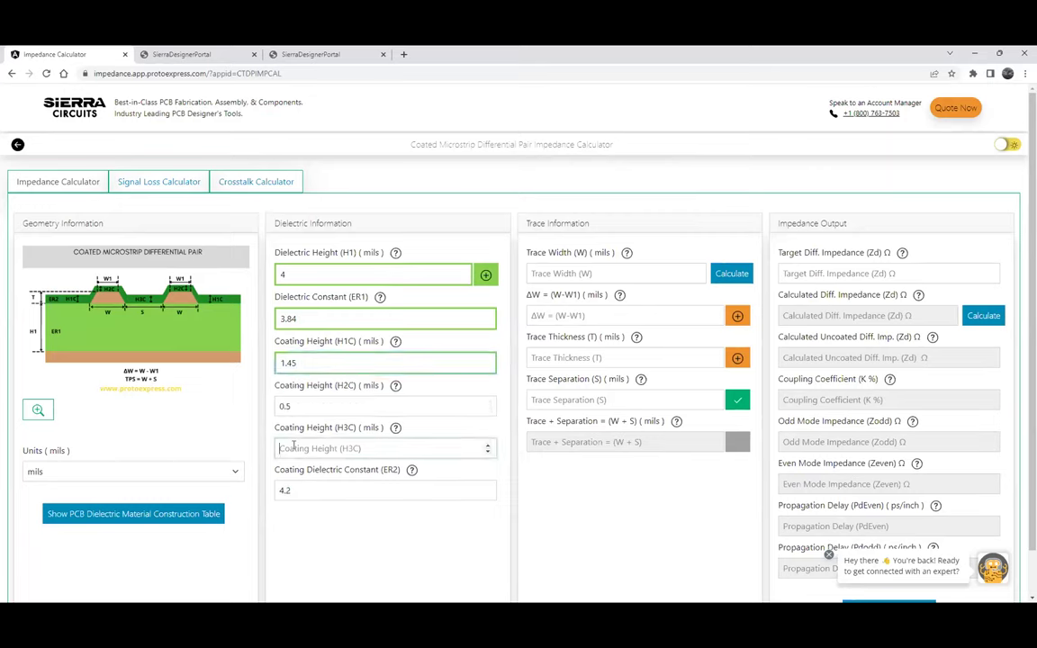
pyautogui.write('1.45')
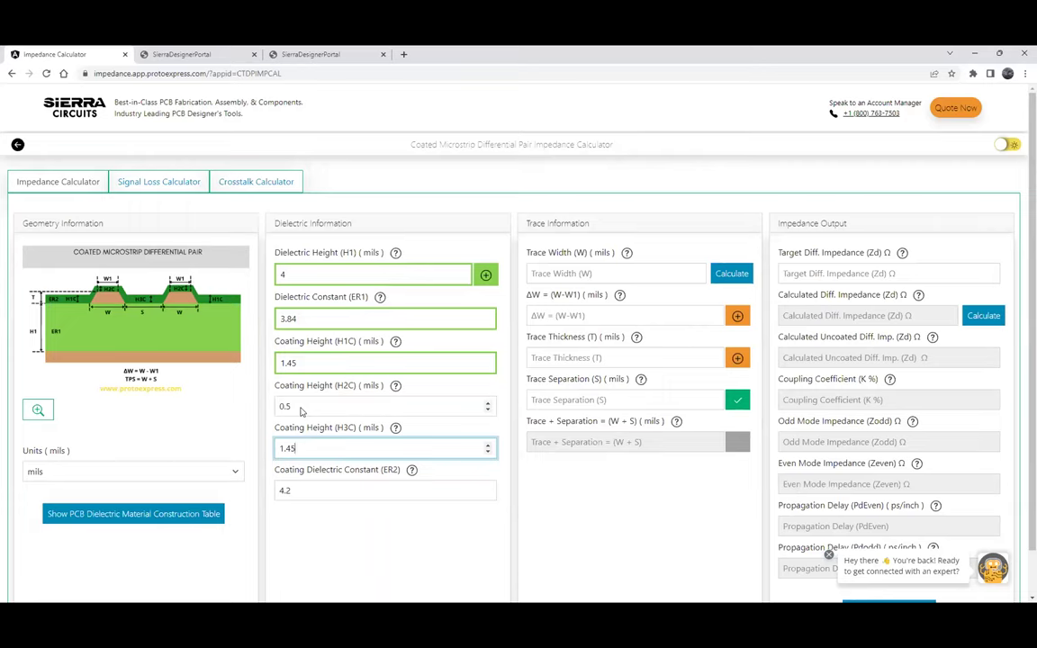
pyautogui.click(301, 409)
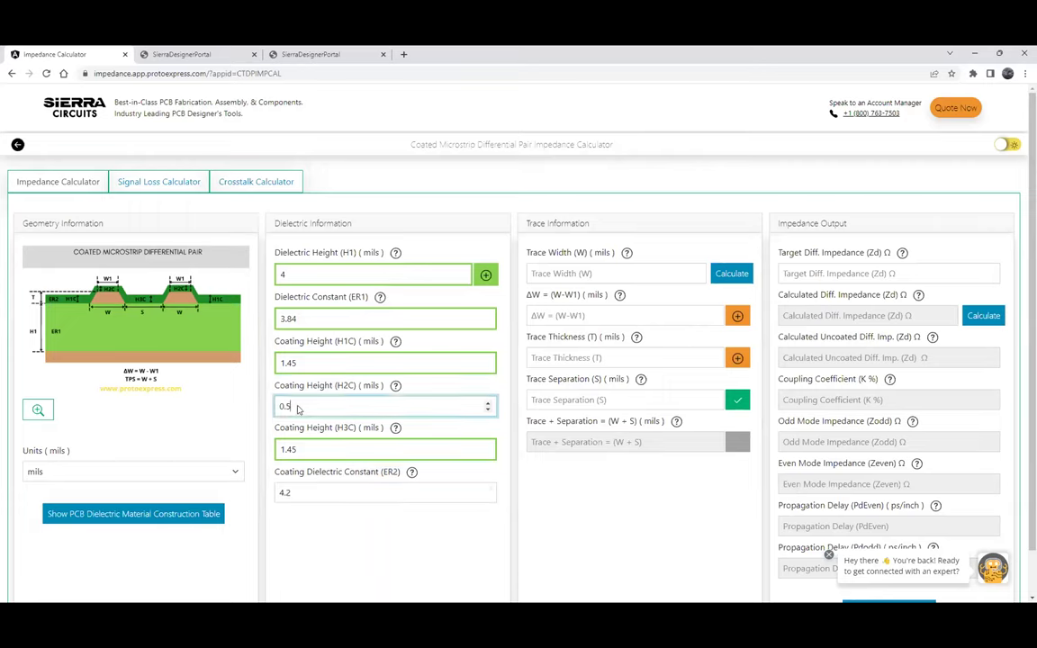
pyautogui.click(301, 491)
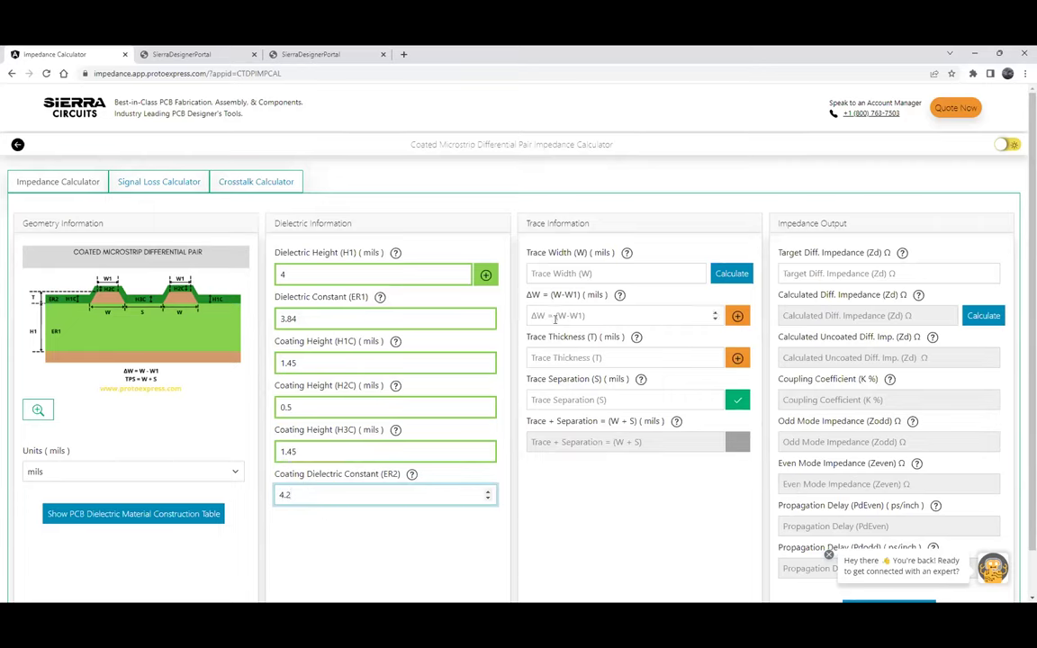
# Set the trace width difference ΔW to 0.5 mils and consult the copper weight versus ΔW guidelines.
pyautogui.click(551, 315)
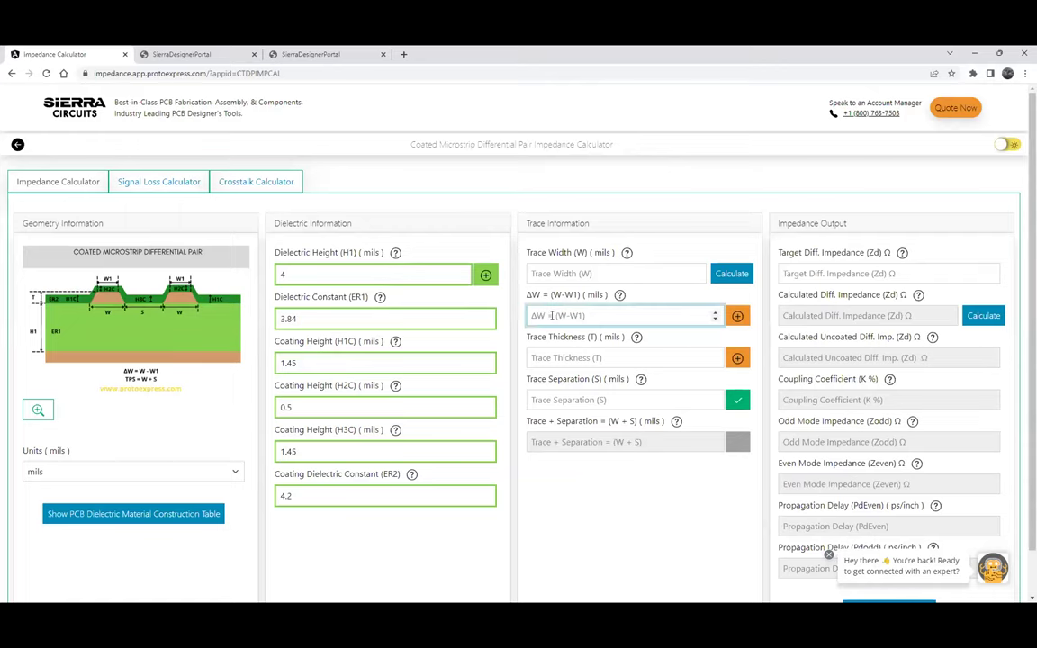
pyautogui.write('0.5')
pyautogui.click(620, 296)
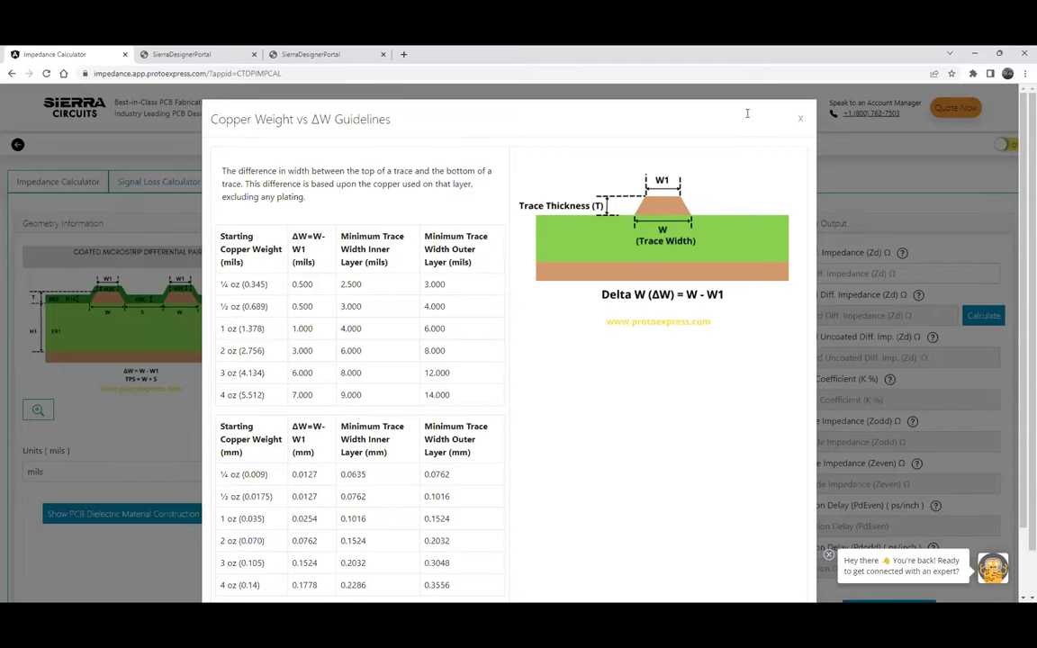
pyautogui.click(799, 118)
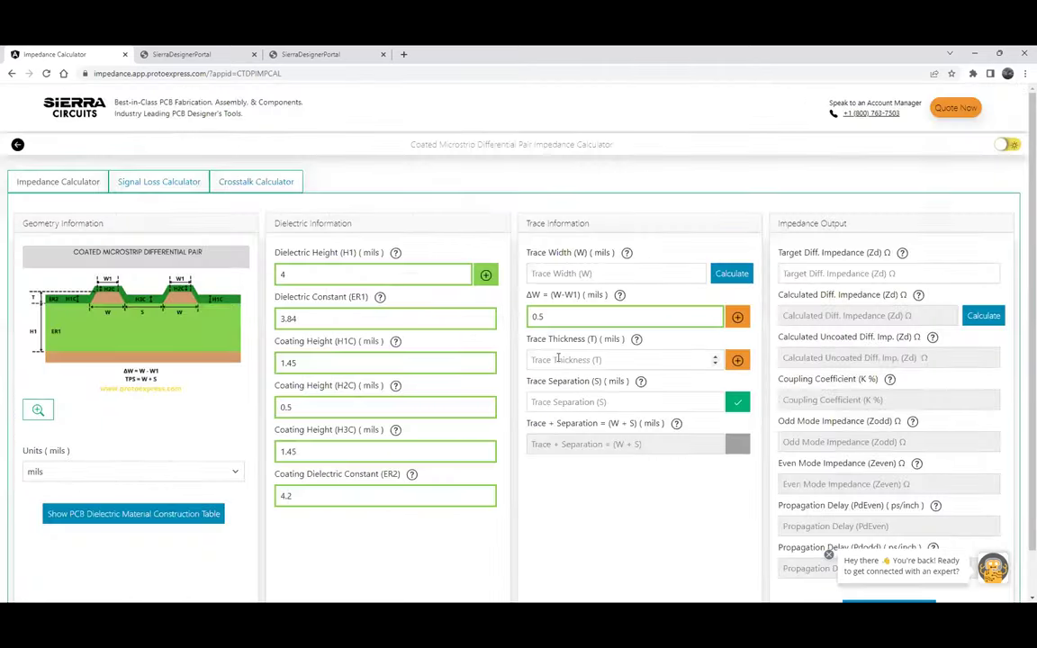
# Set the trace thickness T to 1.45 mils and the trace separation S to 6 mils.
pyautogui.click(547, 356)
pyautogui.write('1.45')
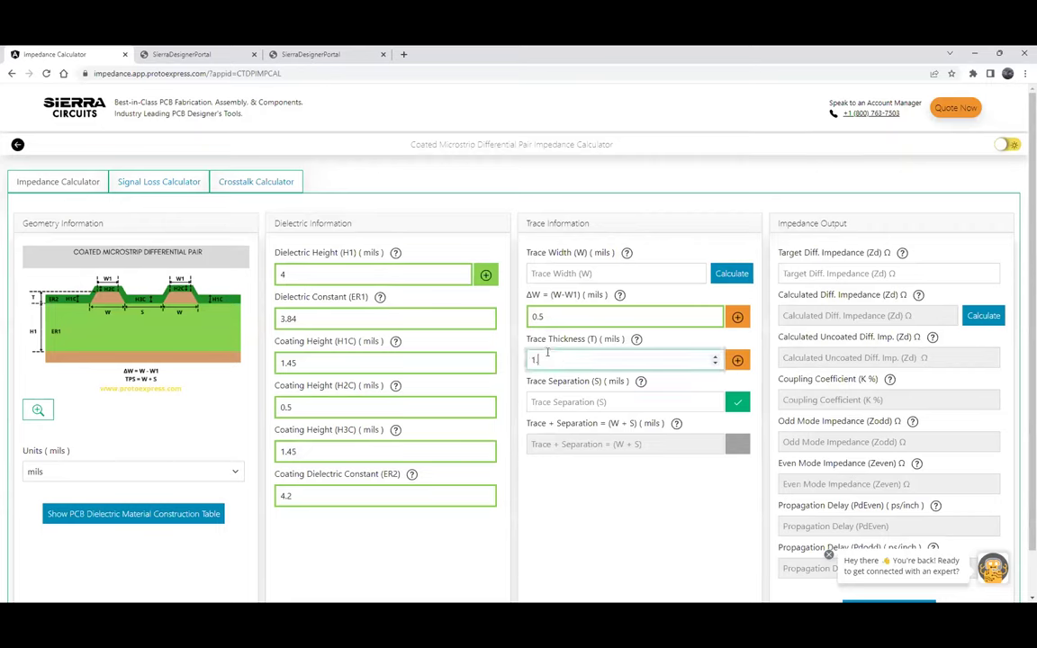
pyautogui.click(558, 402)
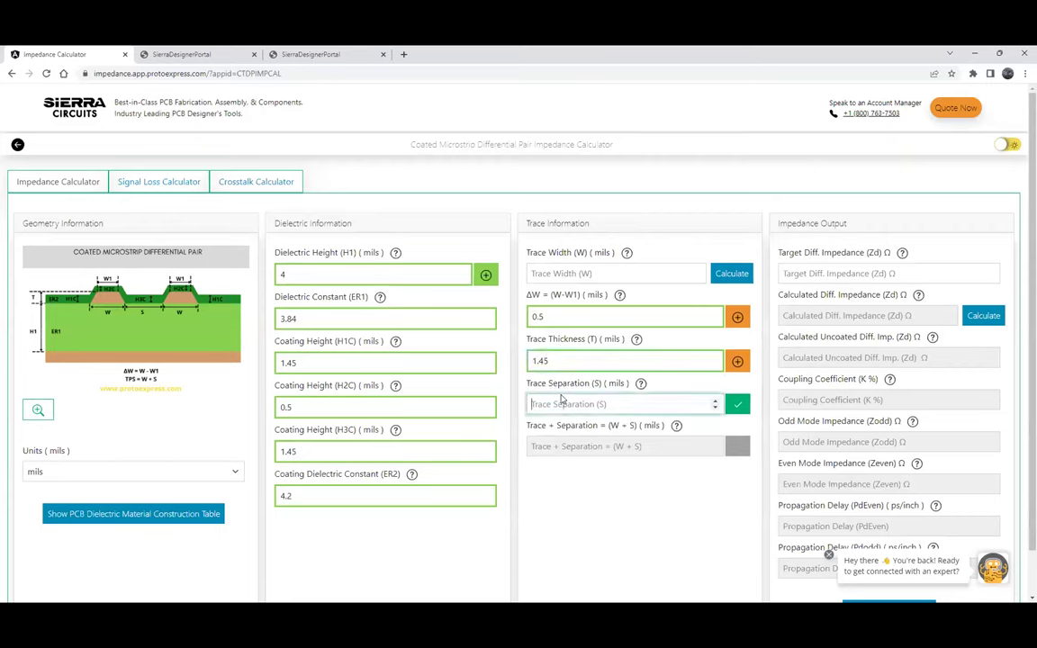
pyautogui.write('6')
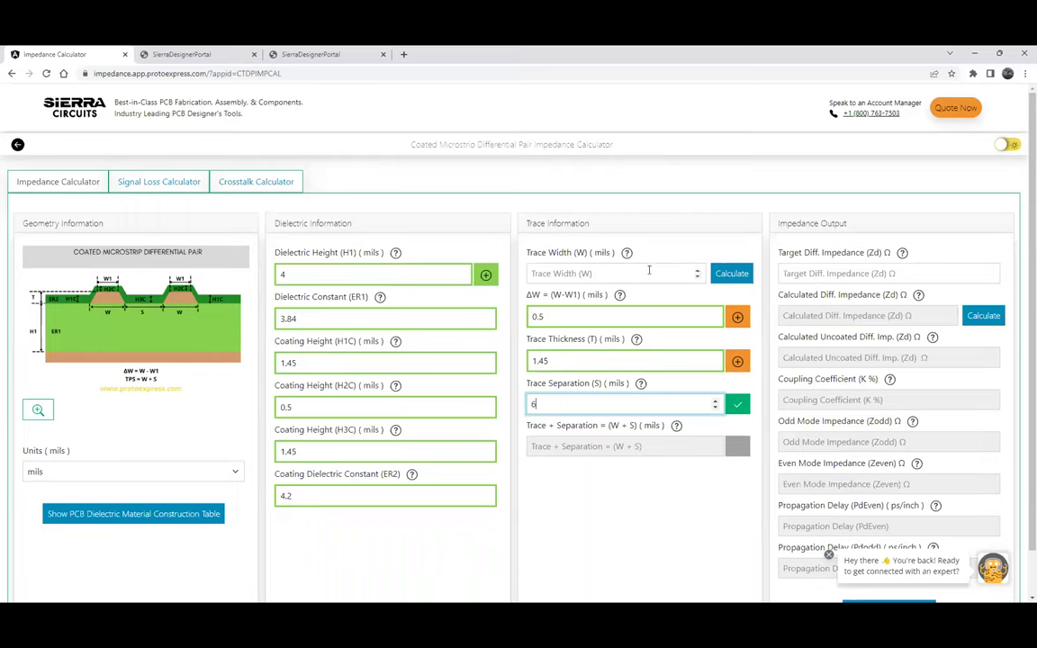
# Set the target differential impedance to 100 Ω, calculate the trace width and review the impedance outputs.
pyautogui.click(799, 274)
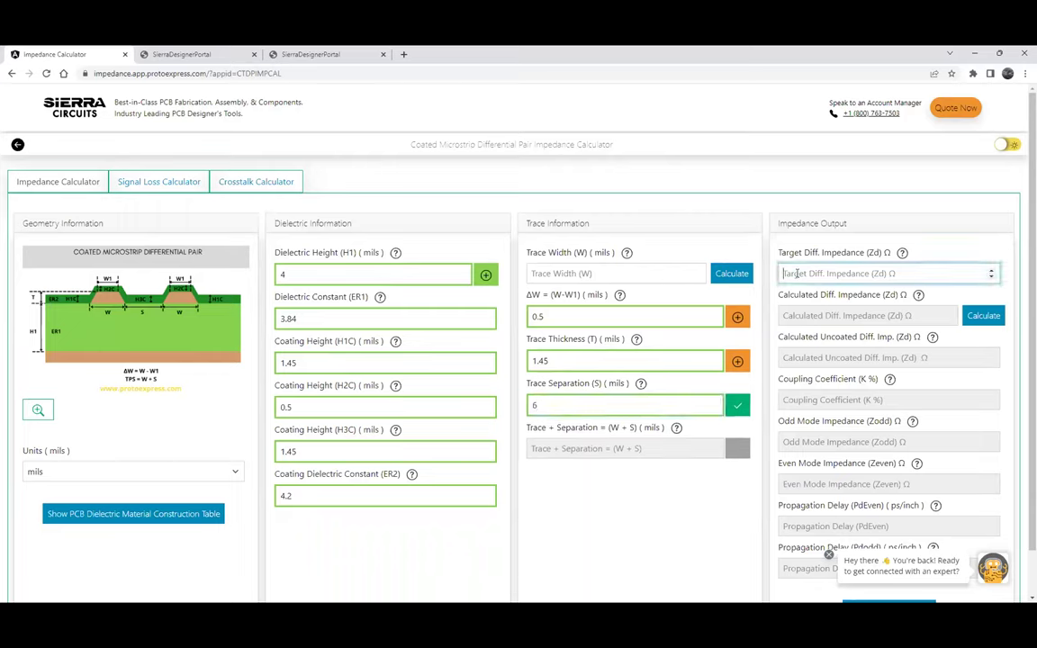
pyautogui.write('100')
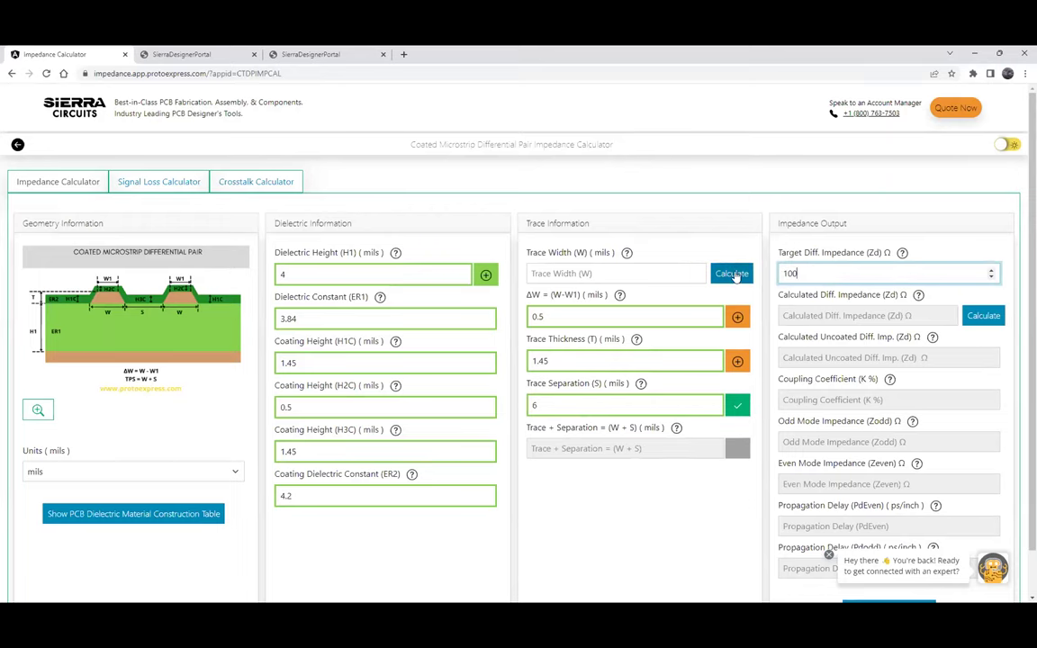
pyautogui.click(733, 274)
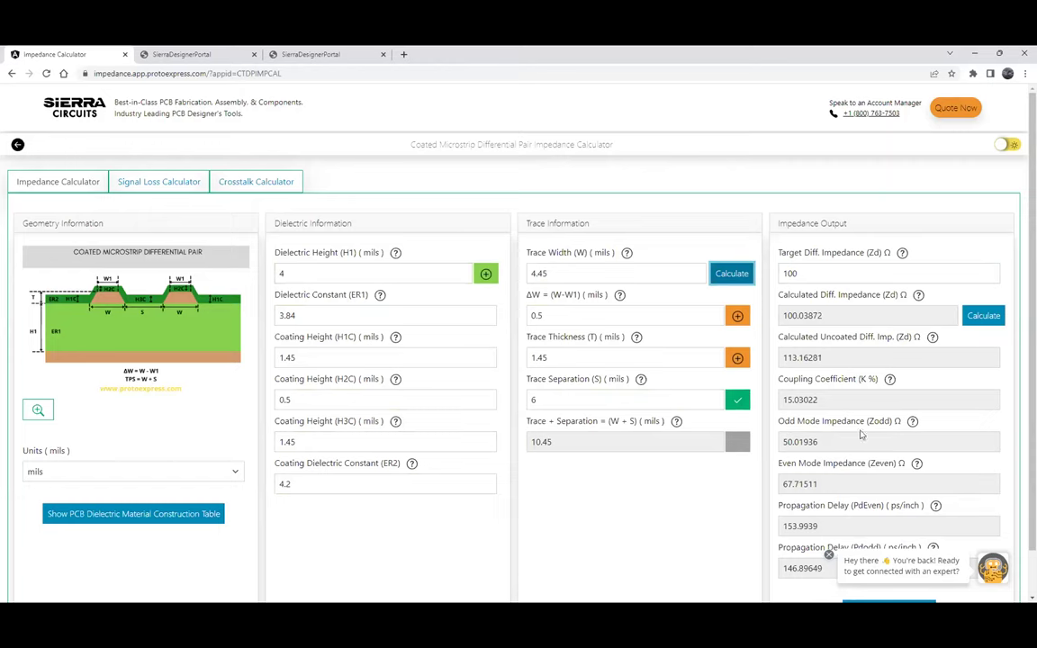
pyautogui.scroll(-1, 855, 477)
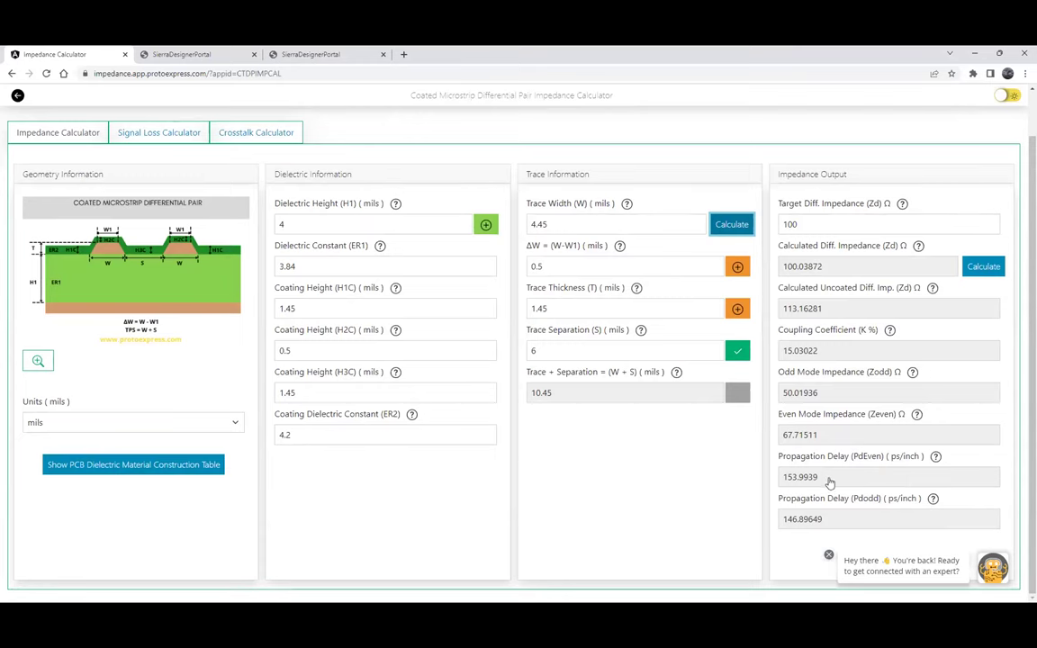
pyautogui.scroll(1, 821, 432)
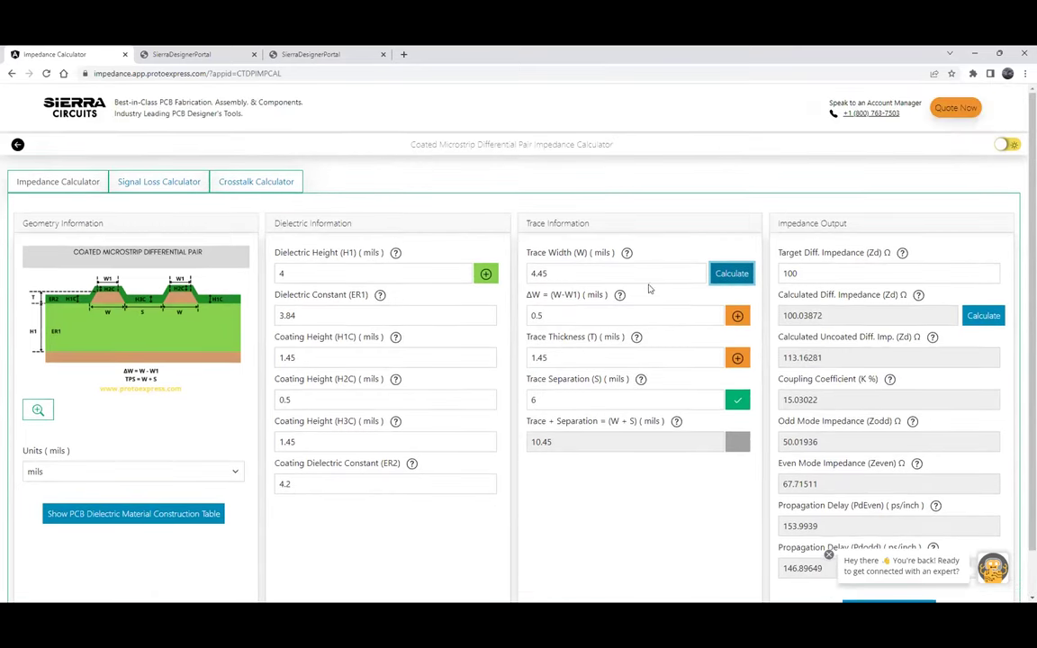
# Set the trace width W to 4.5 mils, recalculate the differential impedance and review the outputs.
pyautogui.moveTo(594, 273); pyautogui.dragTo(540, 277)
pyautogui.write('4.5')
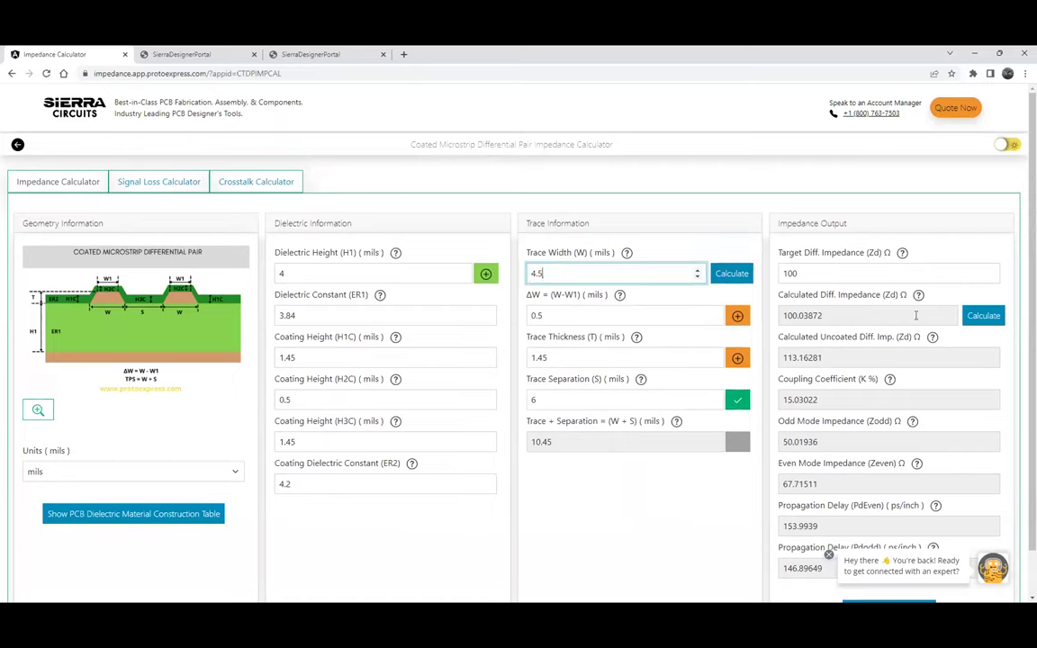
pyautogui.click(982, 316)
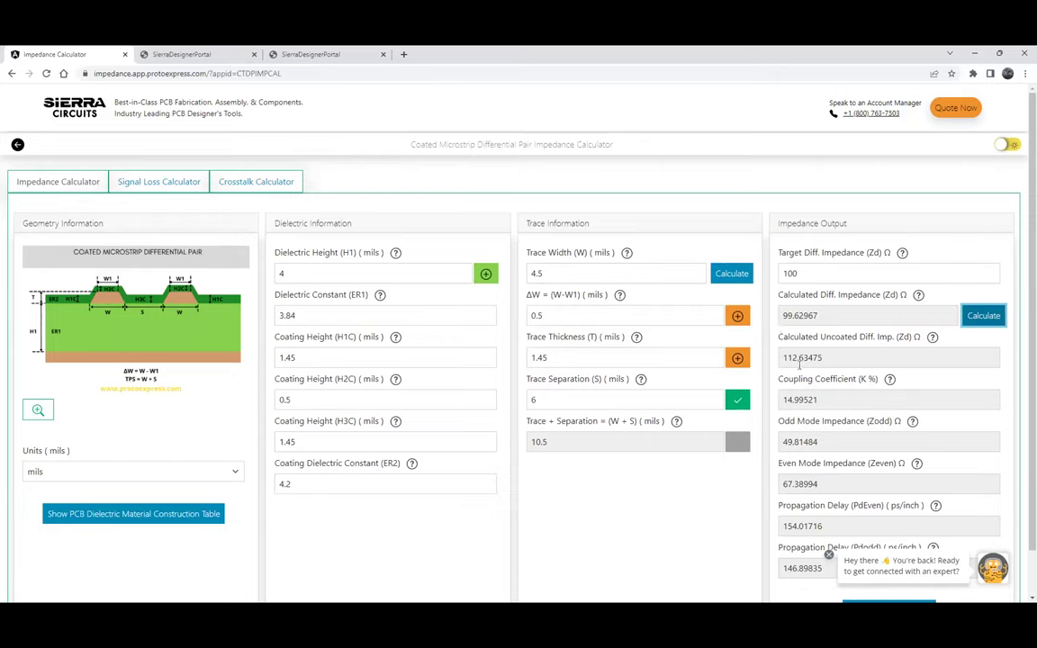
pyautogui.click(780, 487)
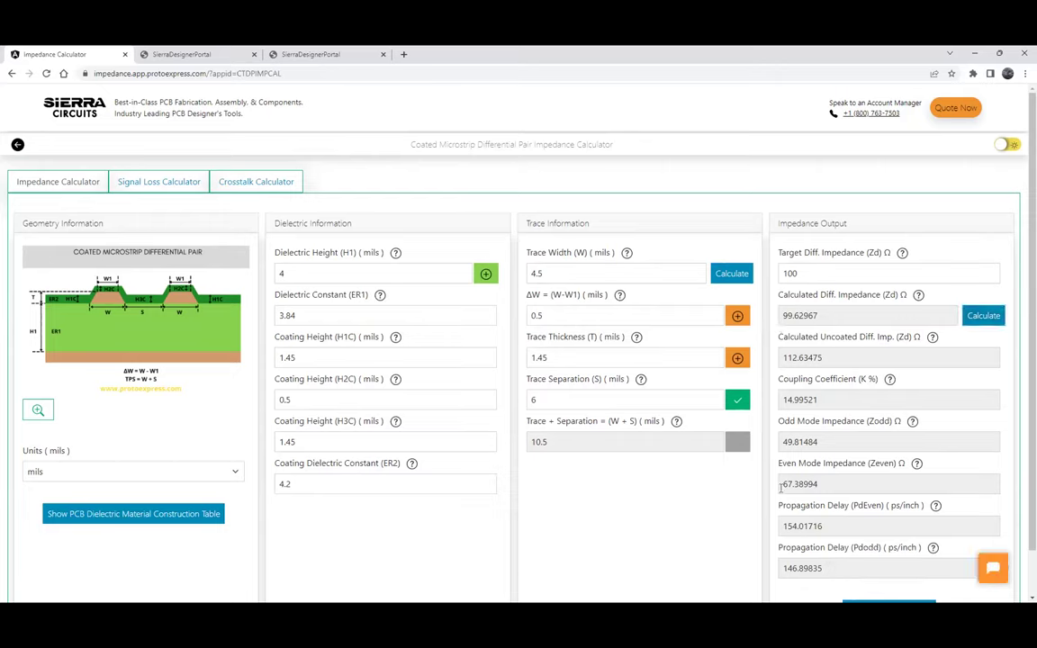
pyautogui.scroll(-1, 805, 374)
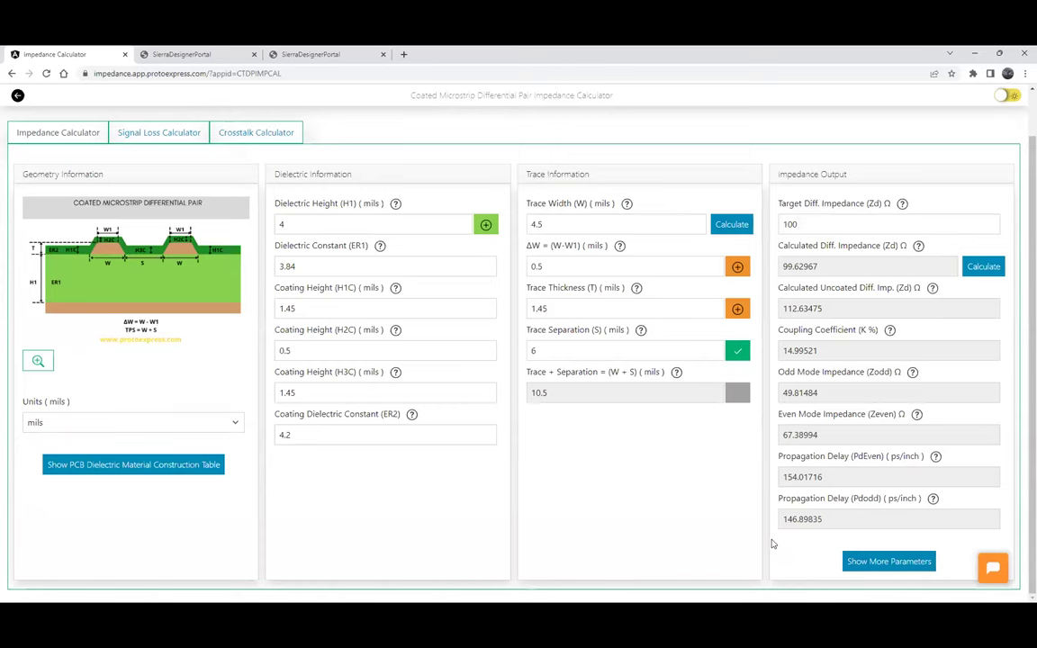
pyautogui.scroll(1, 772, 544)
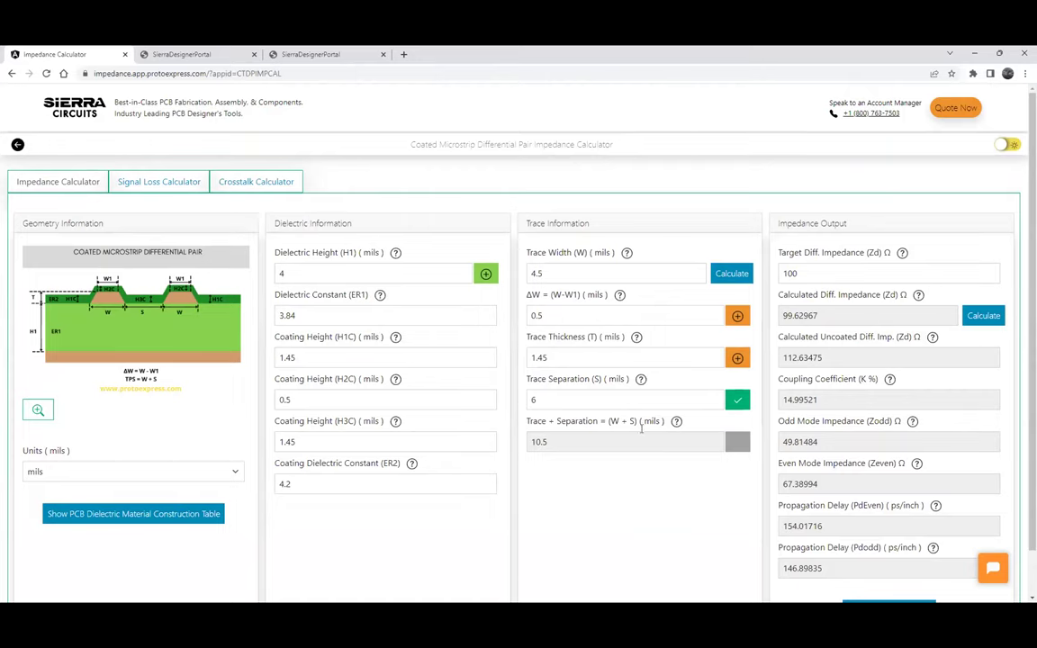
# Show the PCB dielectric material construction list for PCB type Rigid, material FR370HR and materials type Core.
pyautogui.click(166, 522)
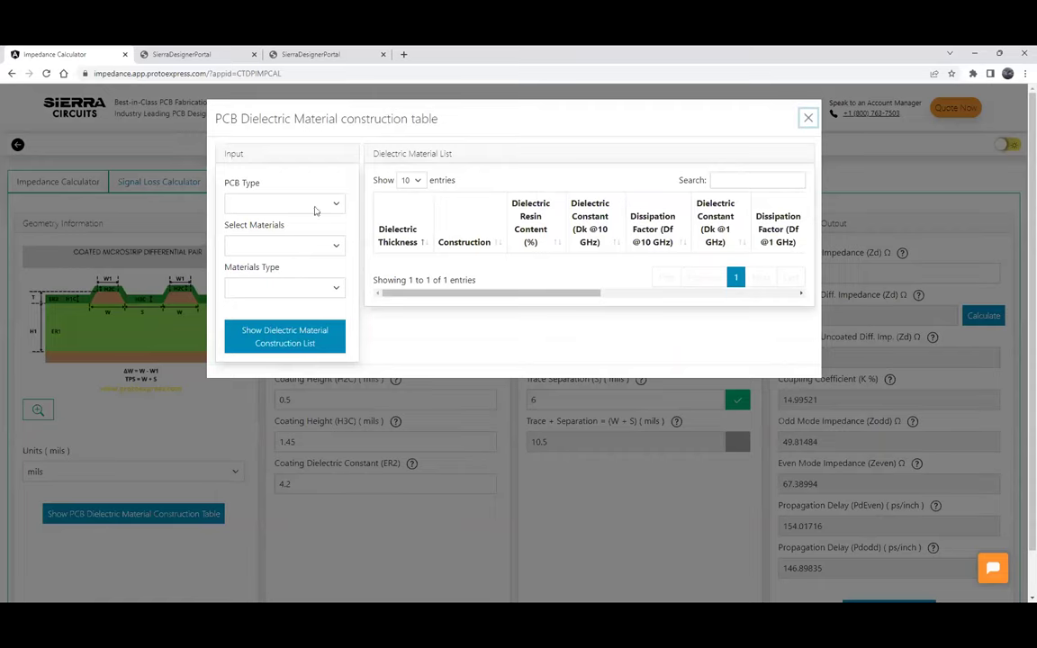
pyautogui.click(315, 207)
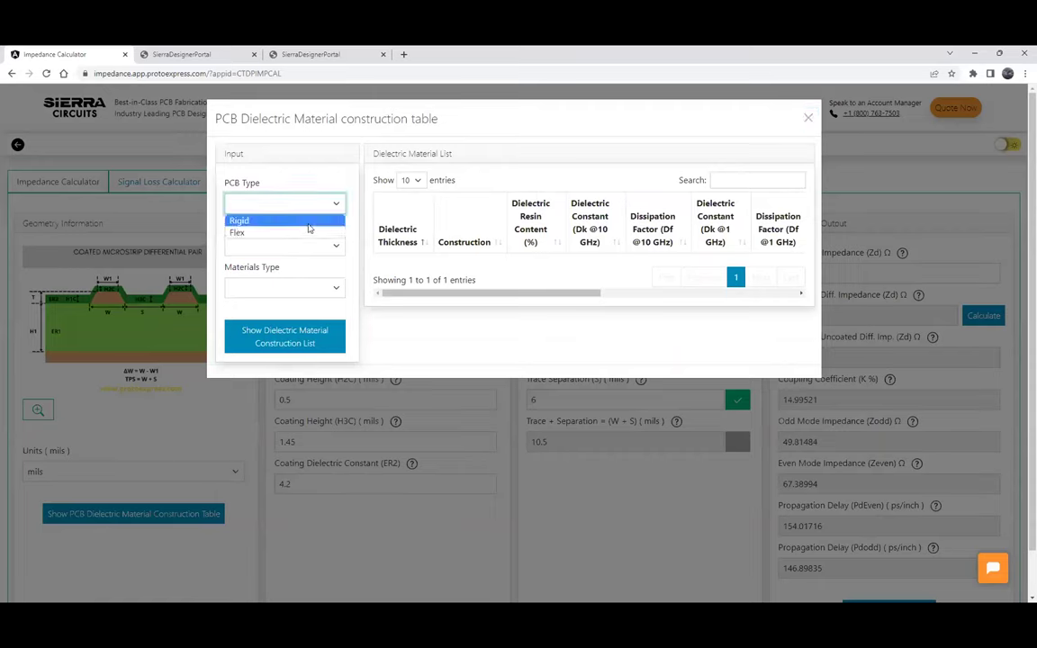
pyautogui.click(308, 221)
pyautogui.click(309, 247)
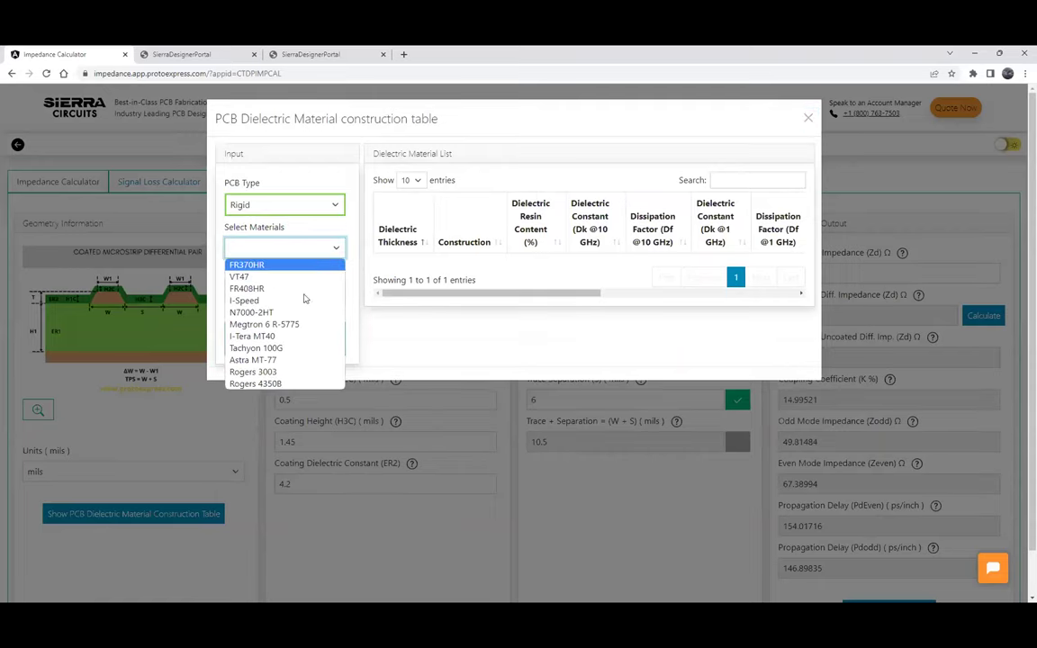
pyautogui.press('Return')
pyautogui.click(304, 293)
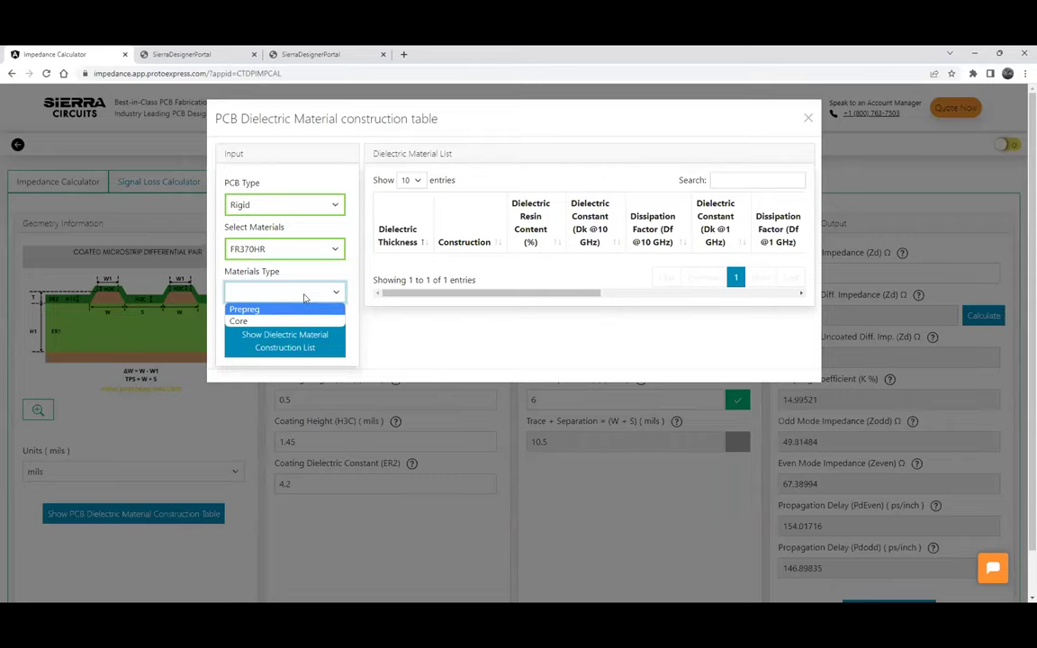
pyautogui.click(303, 321)
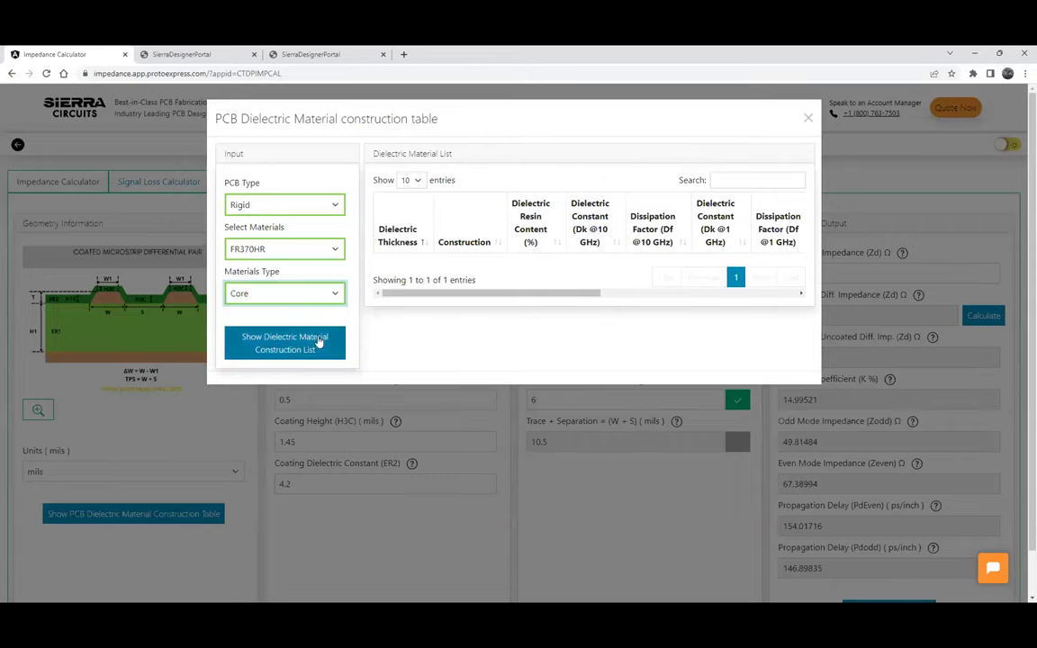
pyautogui.click(319, 344)
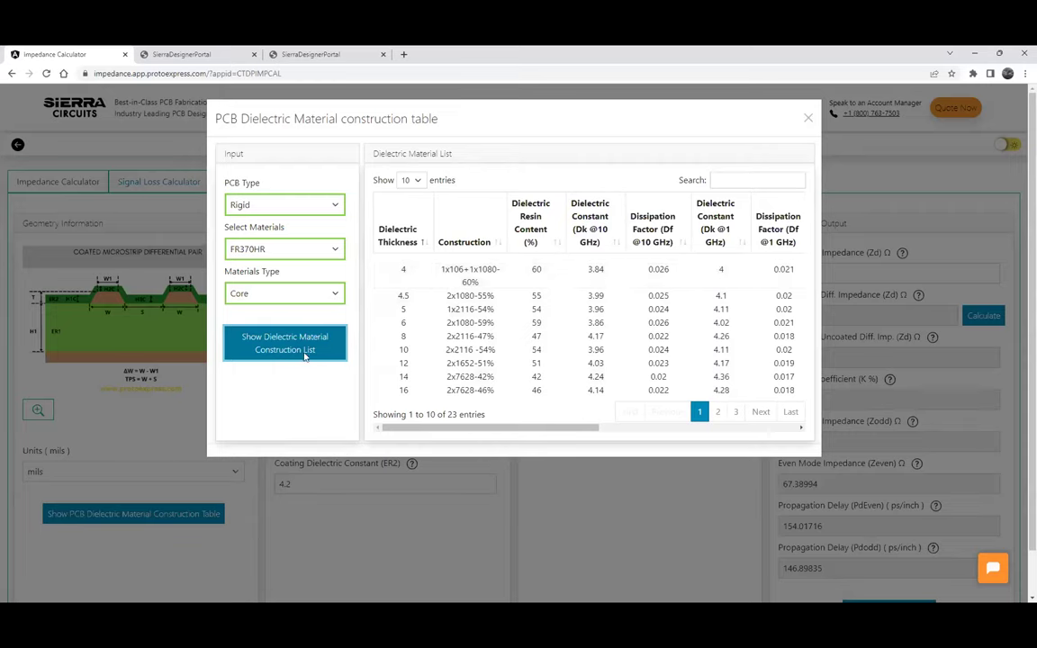
# Look through the other selectable rigid PCB materials, keep FR370HR and close the dielectric material construction table.
pyautogui.click(315, 252)
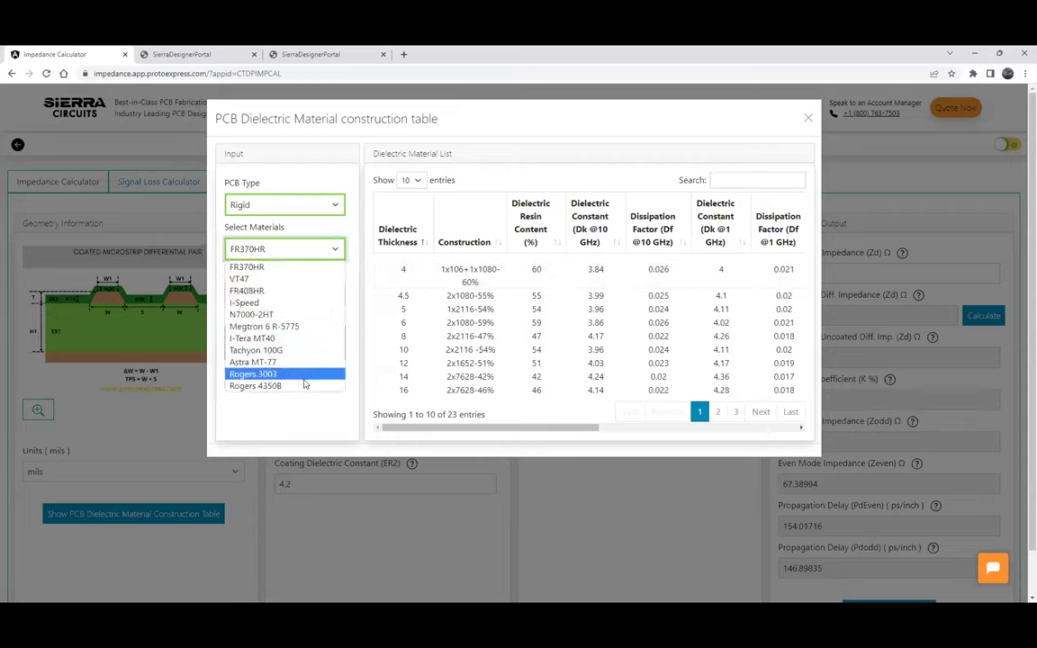
pyautogui.click(366, 285)
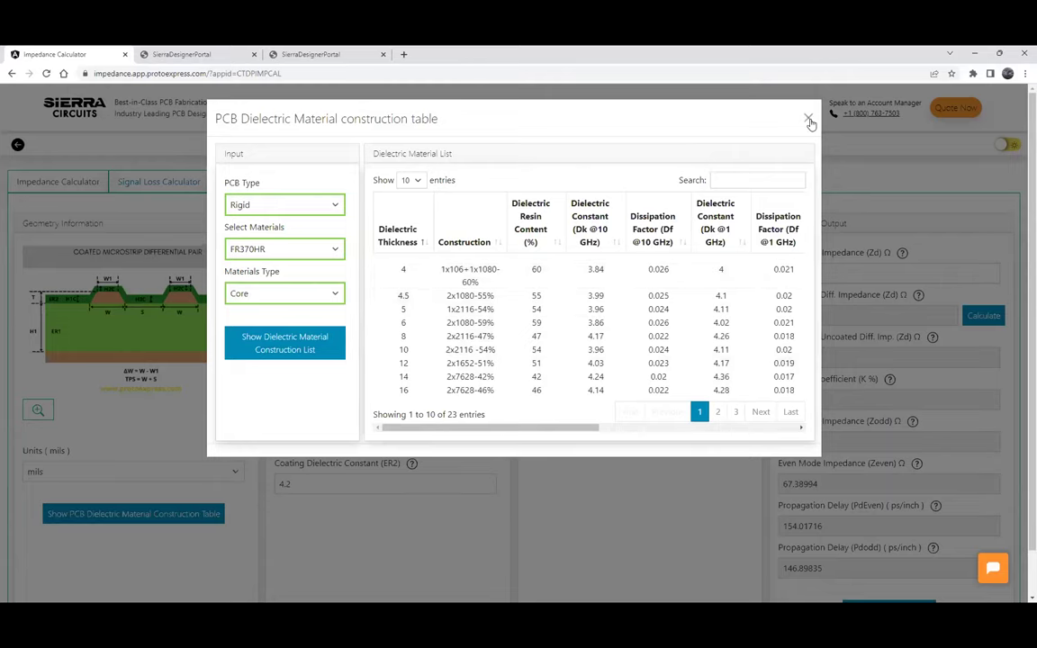
pyautogui.press('Escape')
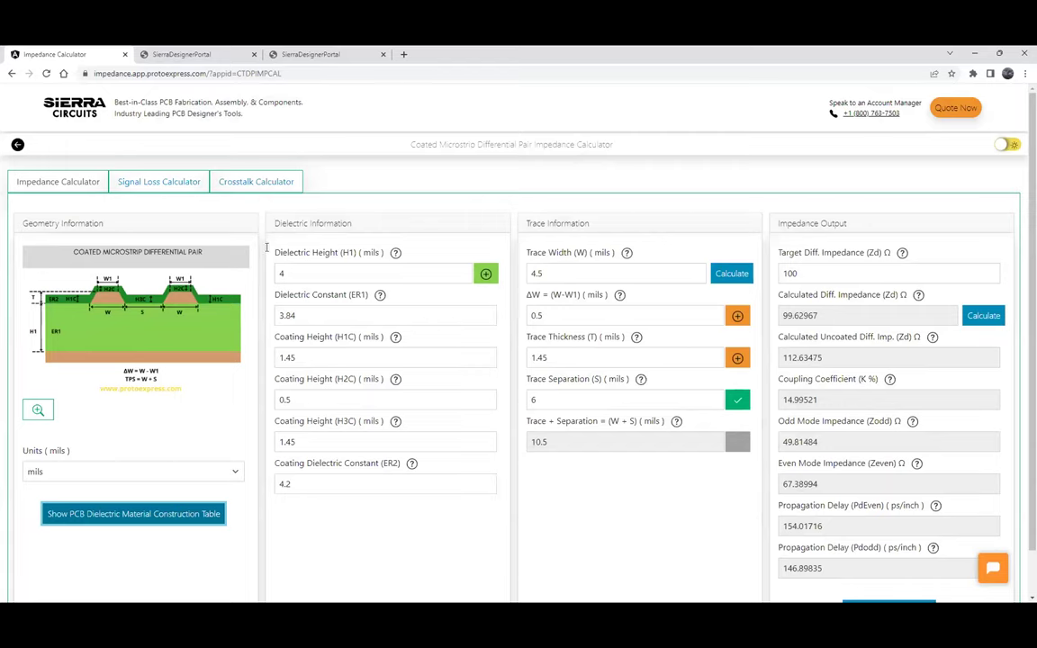
# Set the dielectric dissipation factor DF1 to 0.03 for the signal loss calculation.
pyautogui.click(150, 182)
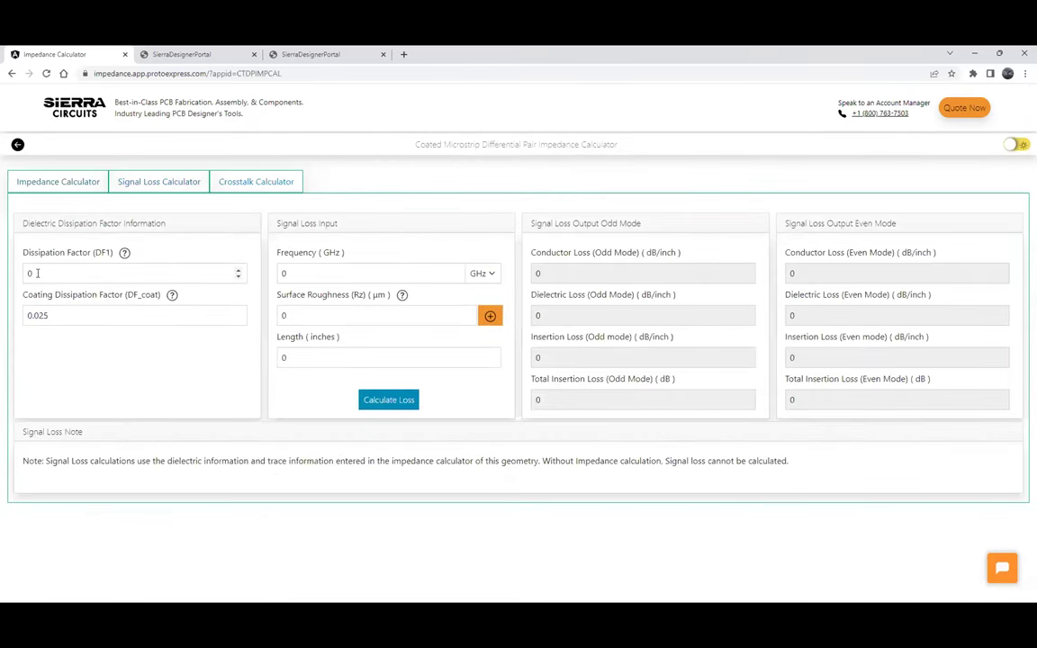
pyautogui.click(37, 272)
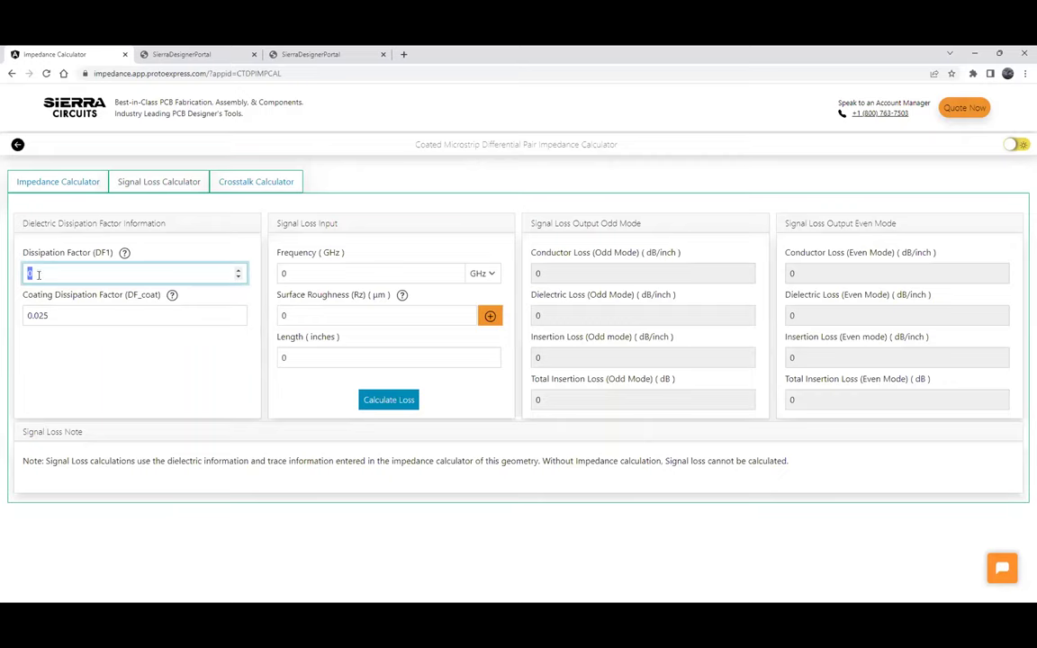
pyautogui.write('0.03')
# Calculate the signal loss for a frequency of 10 GHz, surface roughness of 6 µm and length of 2 inches.
pyautogui.doubleClick(289, 273)
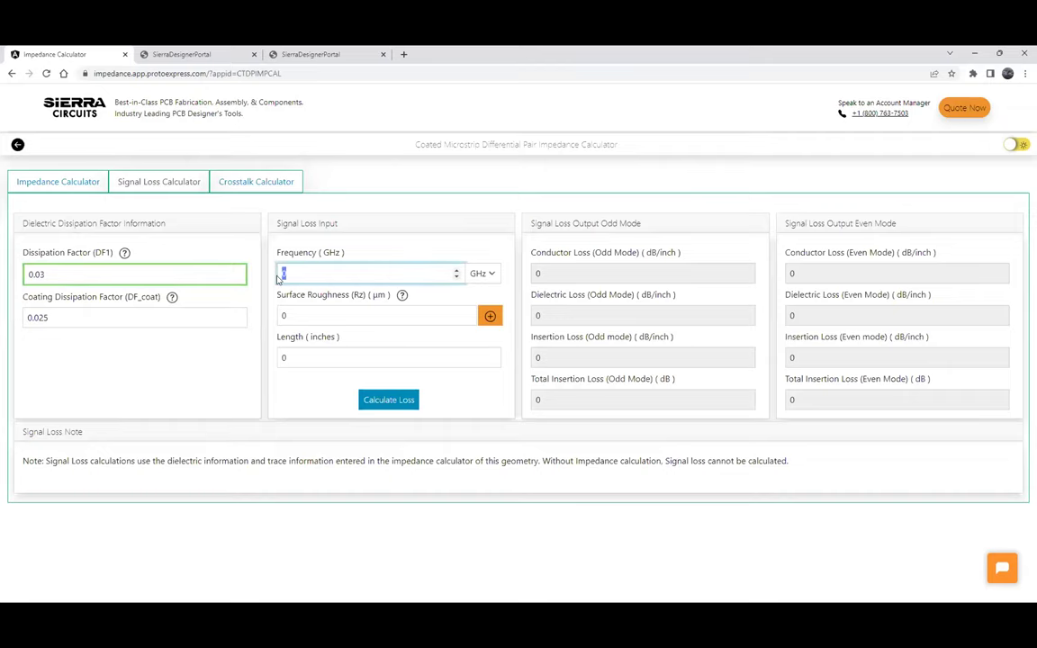
pyautogui.write('10')
pyautogui.doubleClick(286, 314)
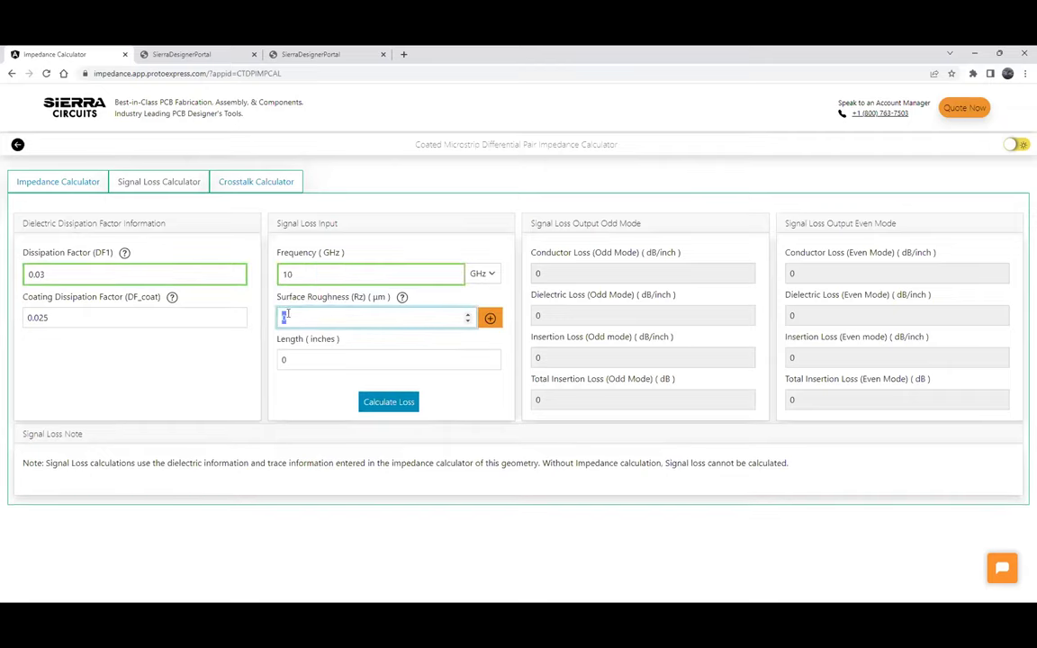
pyautogui.write('6')
pyautogui.doubleClick(287, 361)
pyautogui.write('2')
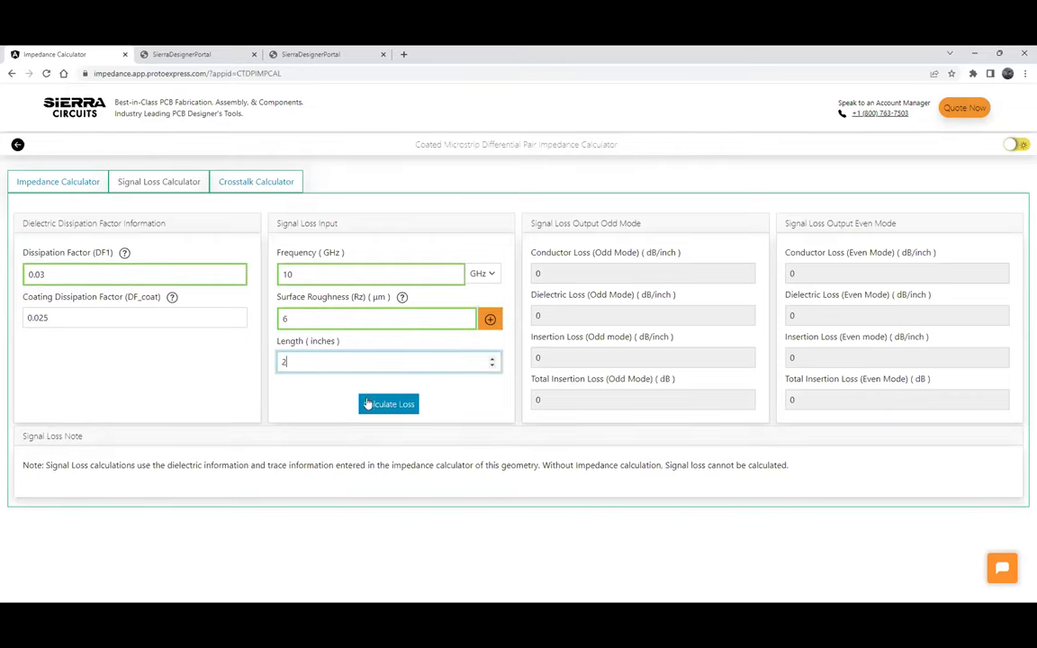
pyautogui.click(395, 402)
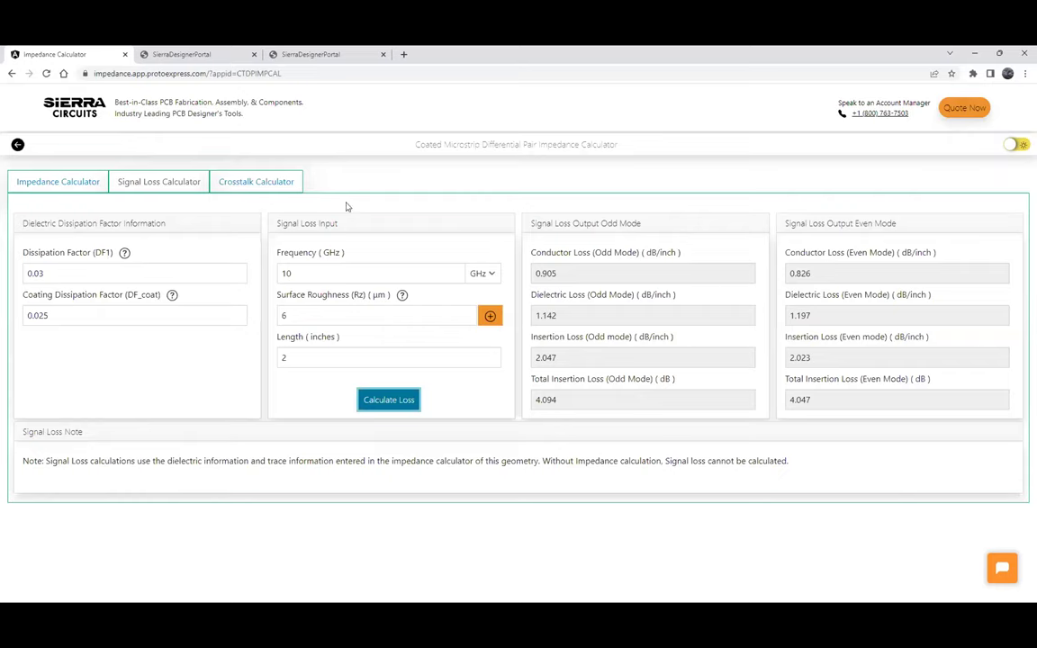
# Calculate crosstalk for a 2 inch coupled trace length, 100 ps rise time and 2 V signal, and return to the impedance values.
pyautogui.click(263, 184)
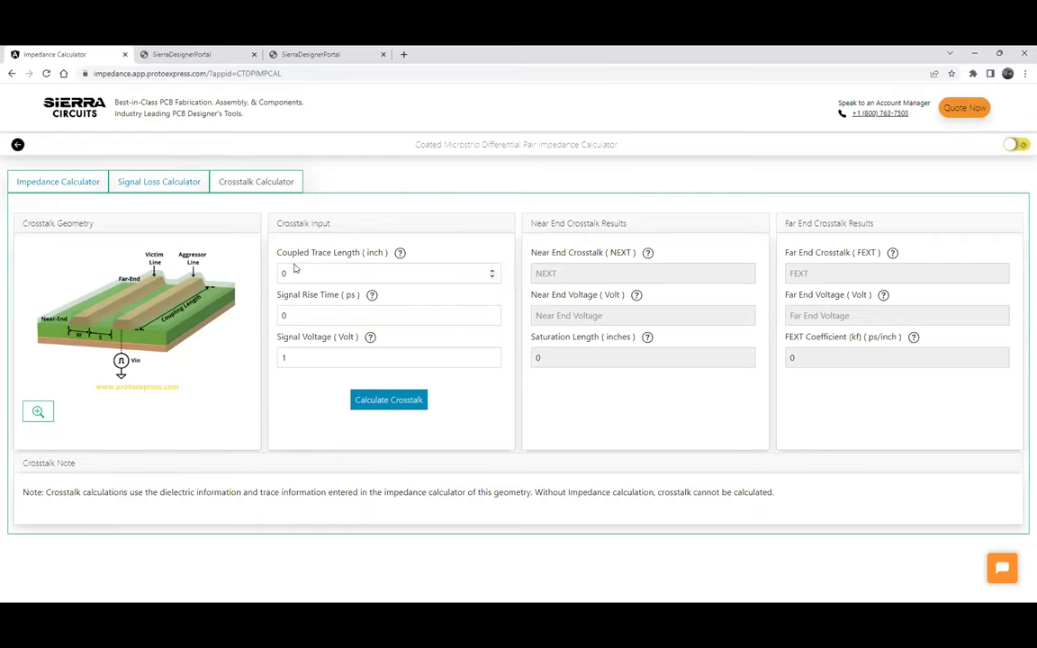
pyautogui.doubleClick(283, 273)
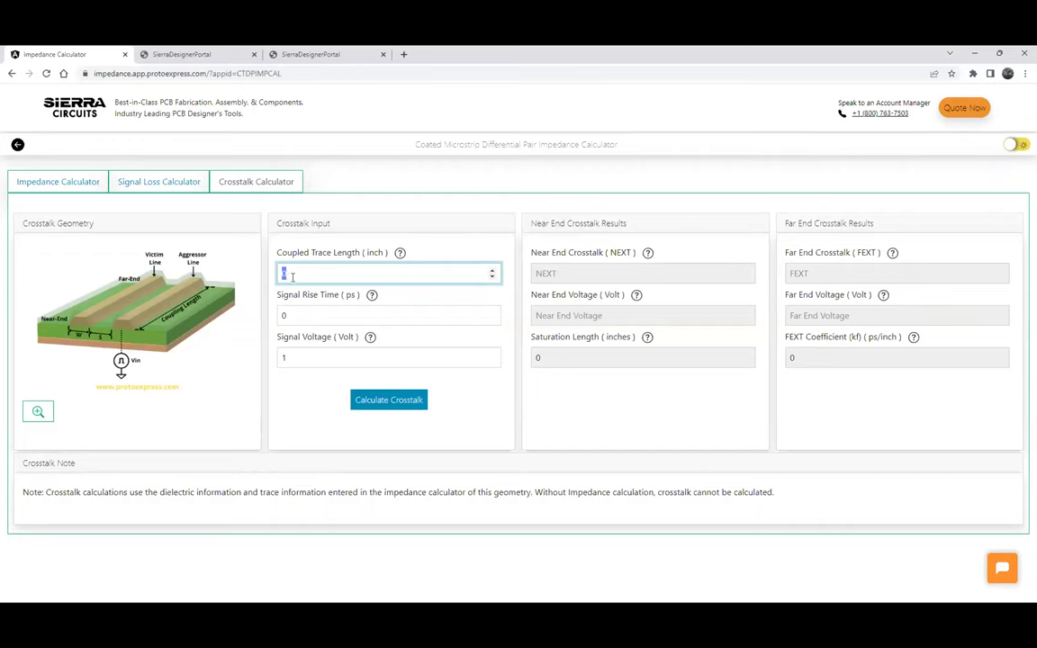
pyautogui.write('2')
pyautogui.doubleClick(289, 314)
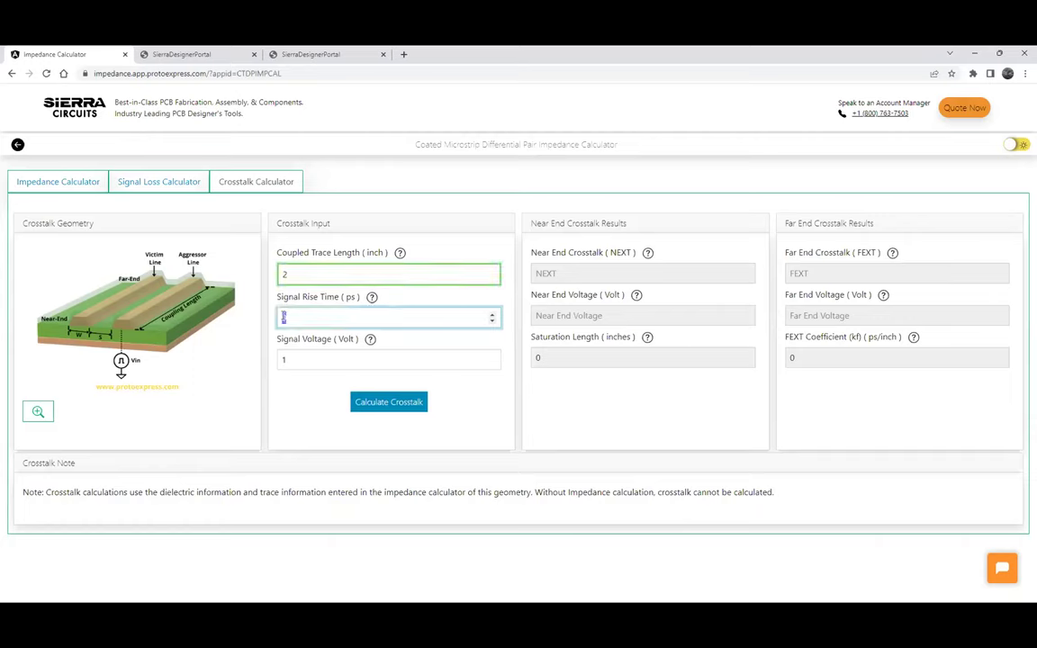
pyautogui.write('100')
pyautogui.doubleClick(292, 359)
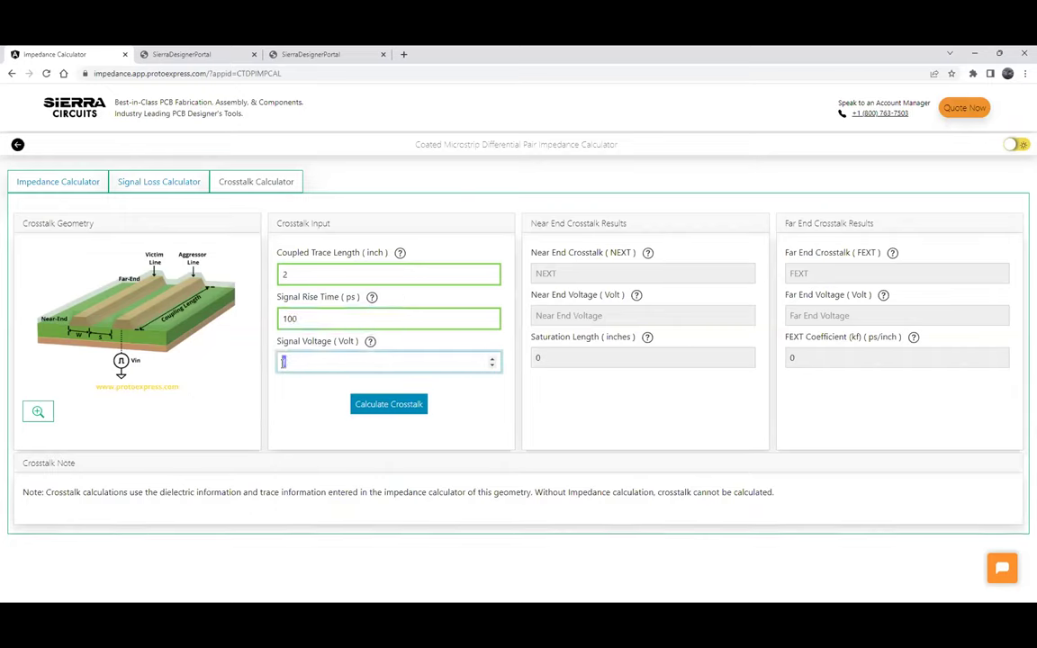
pyautogui.write('2')
pyautogui.click(378, 407)
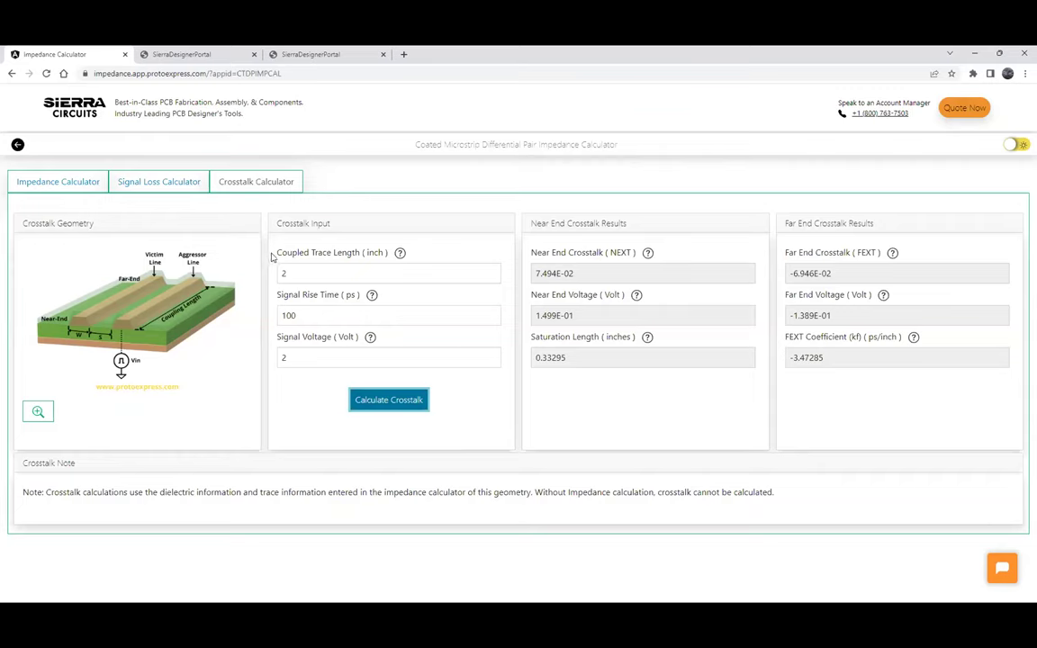
pyautogui.click(83, 178)
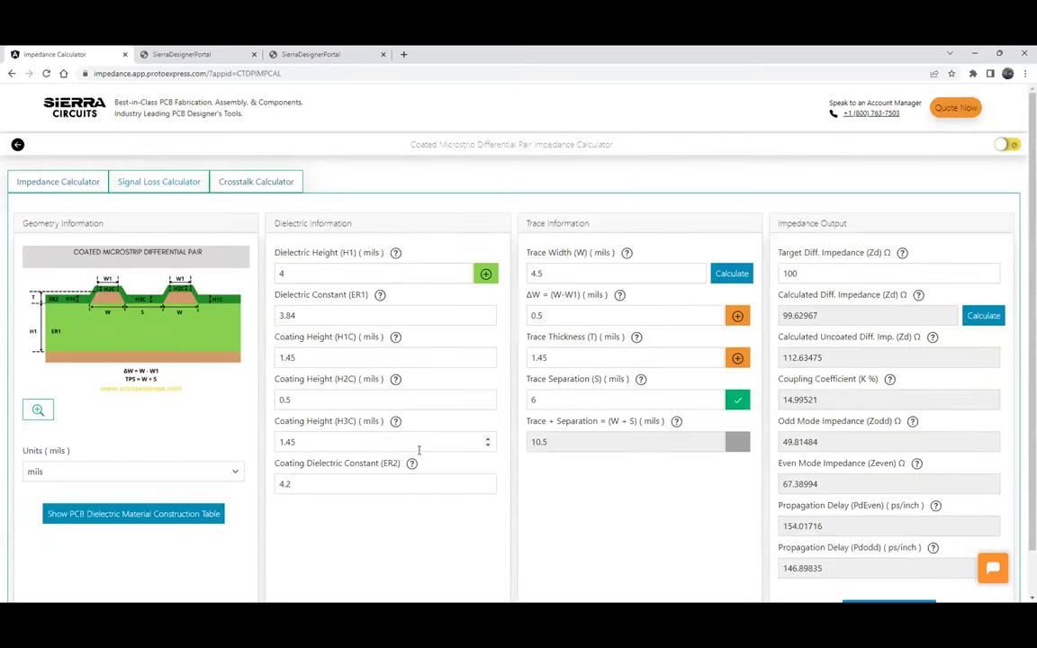